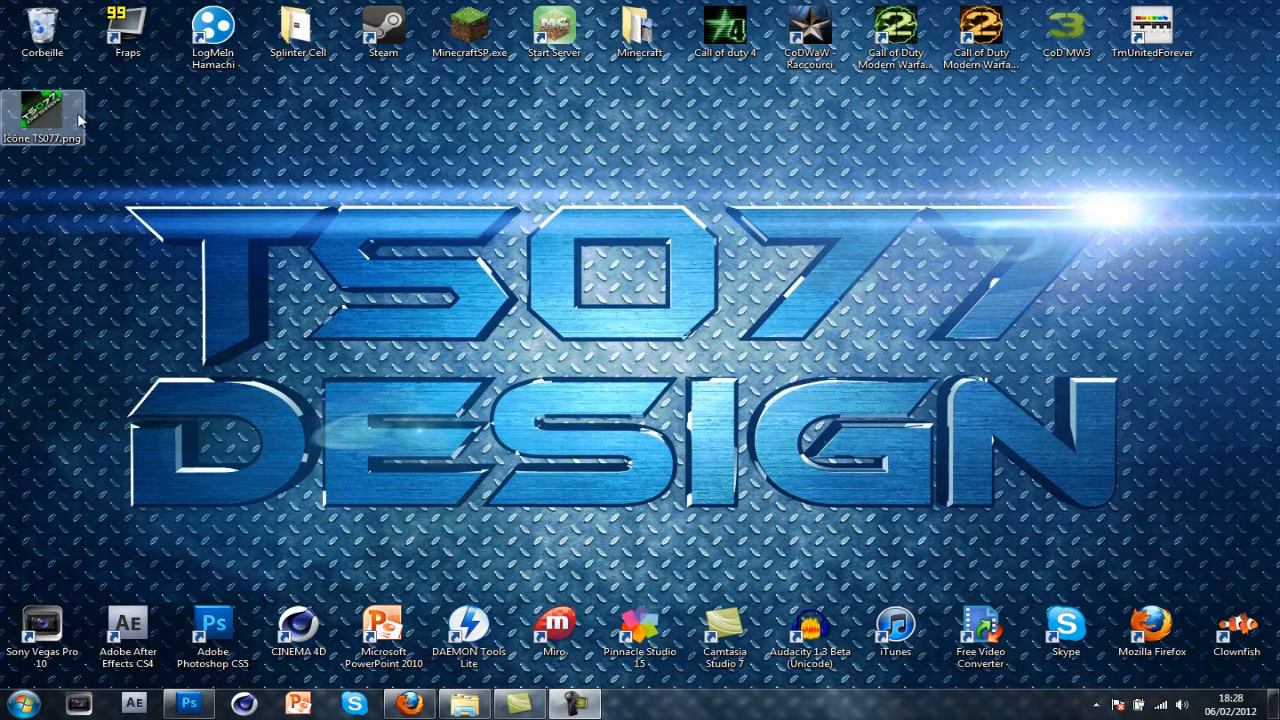
View the desktop image Icône TS077.png in the photo viewer and close it
double_click(38, 132)
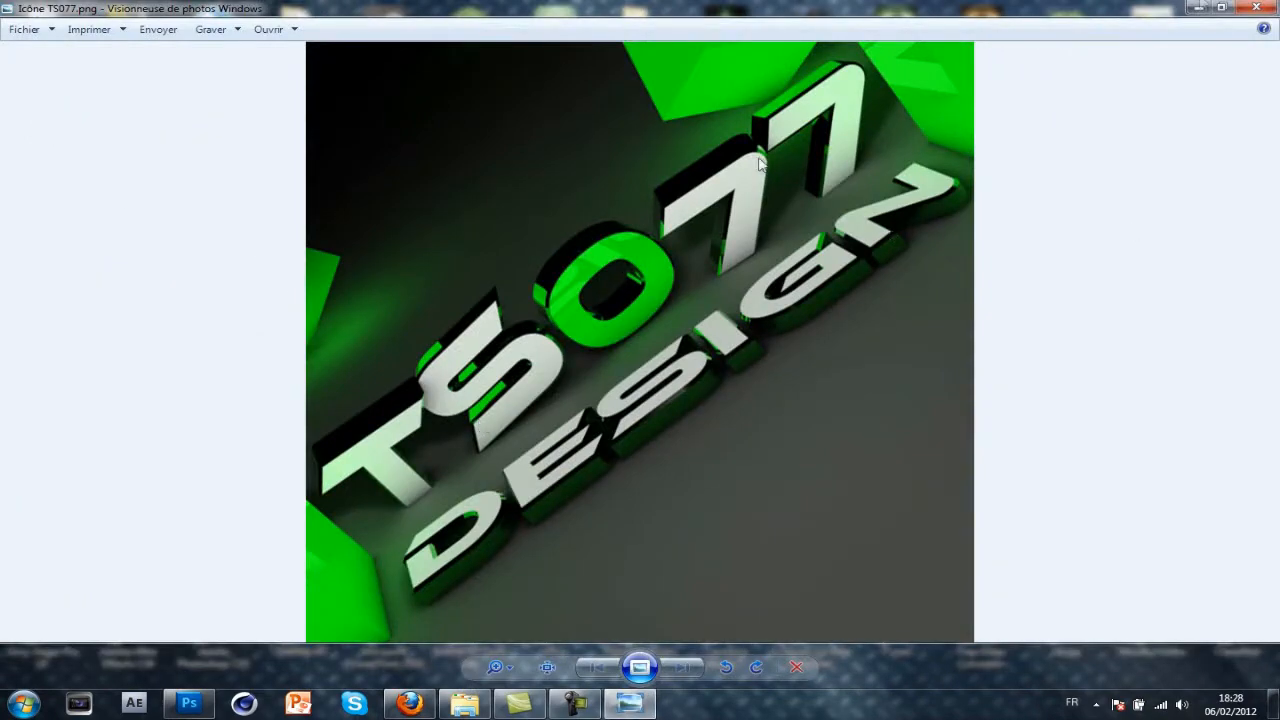
left_click(1255, 8)
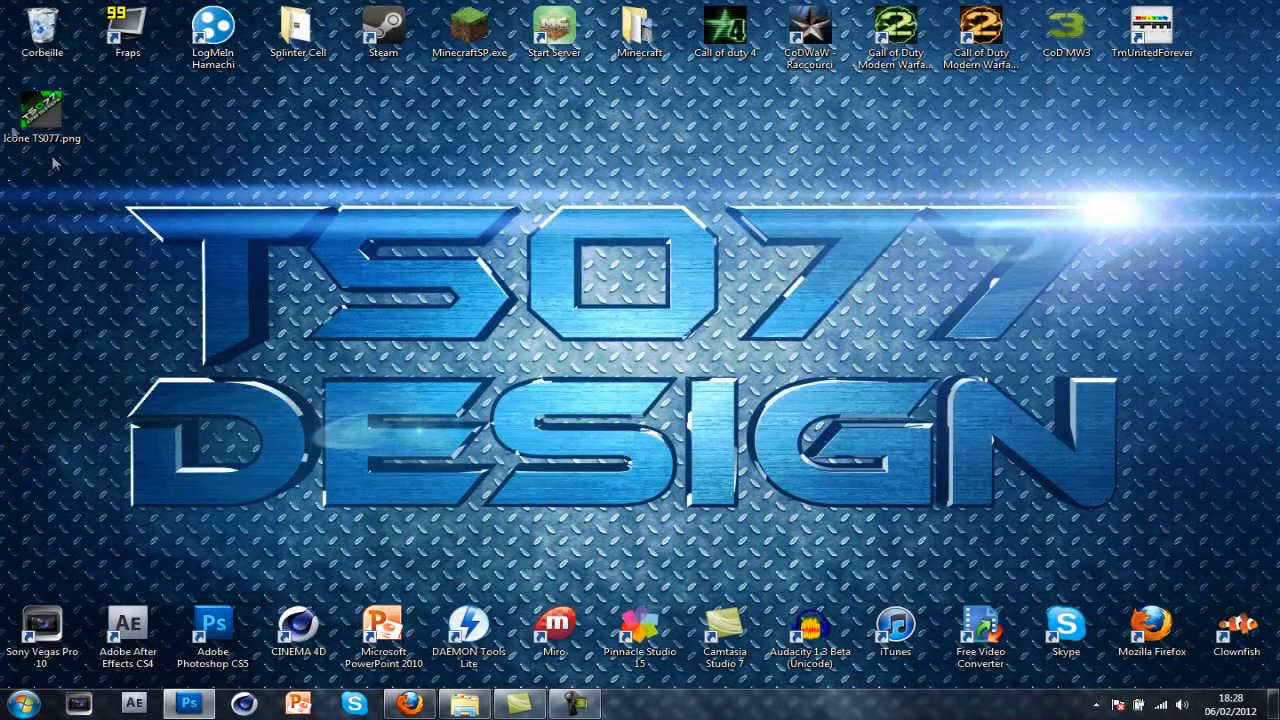
double_click(588, 30)
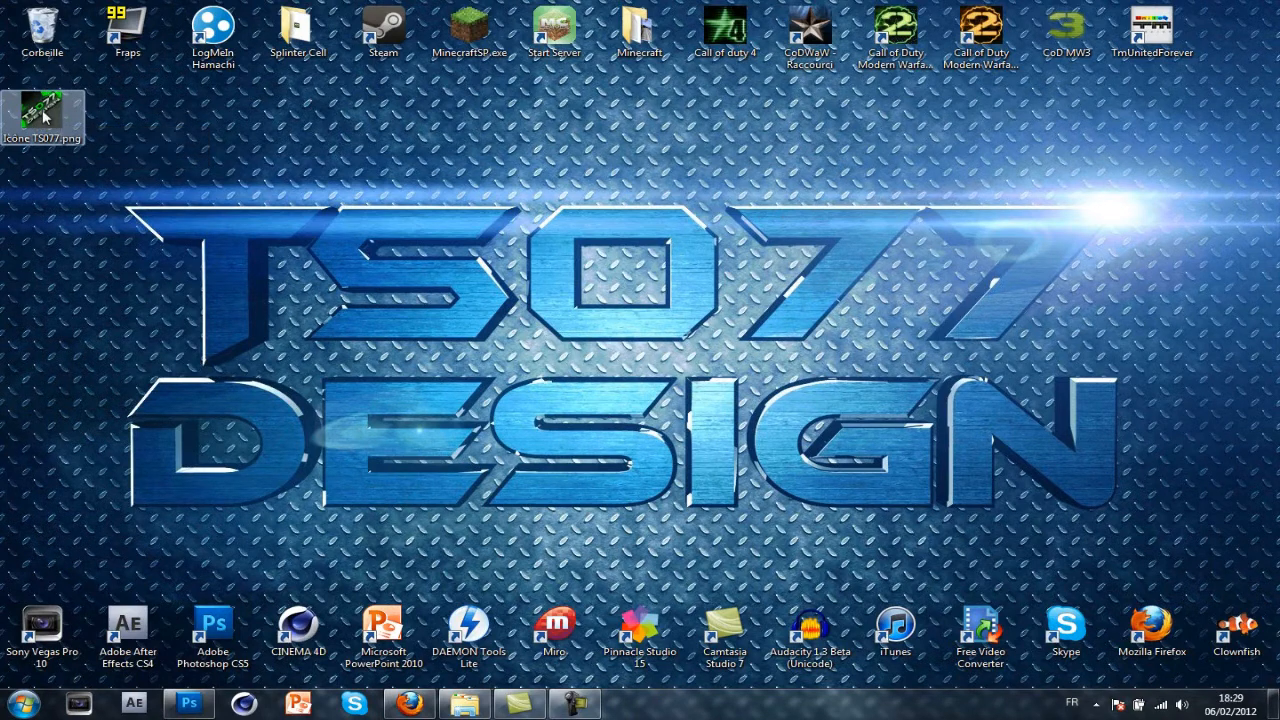
Open the desktop image Icône TS077.png in Photoshop and unlock its background layer
left_click(188, 707)
left_click(188, 707)
left_click_drag(45, 115, 510, 336)
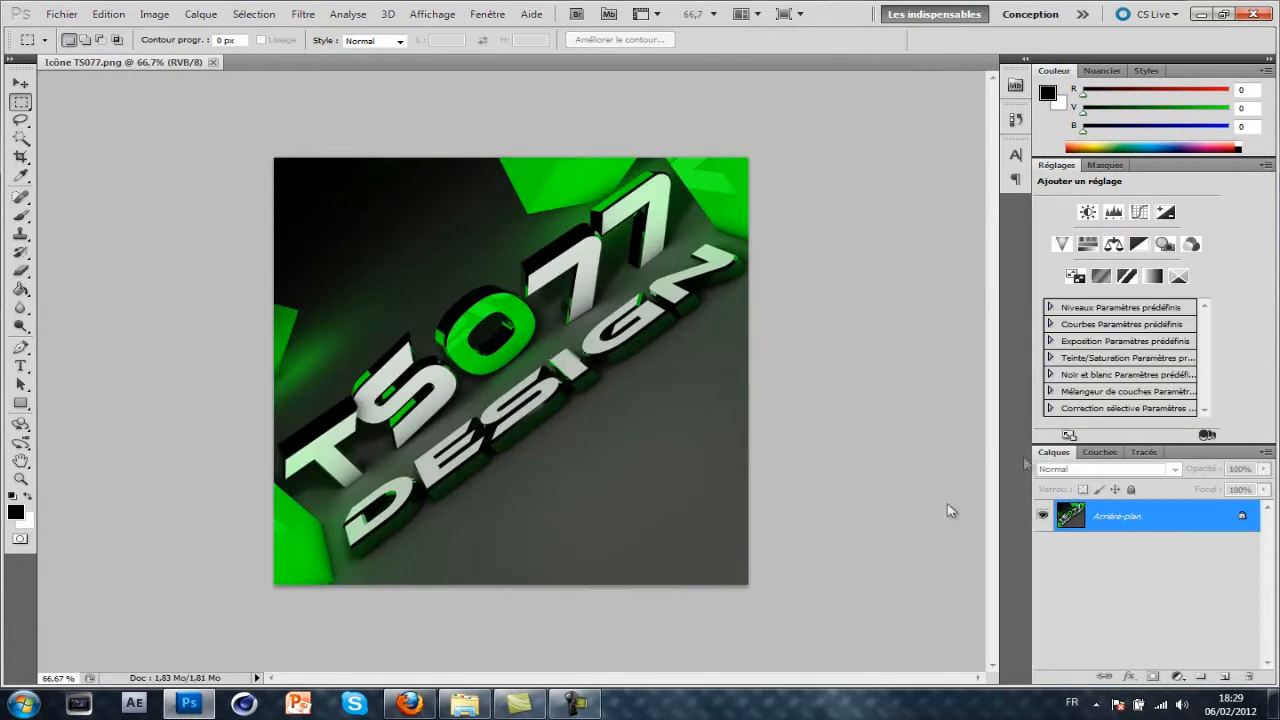
left_click_drag(1245, 520, 1248, 677)
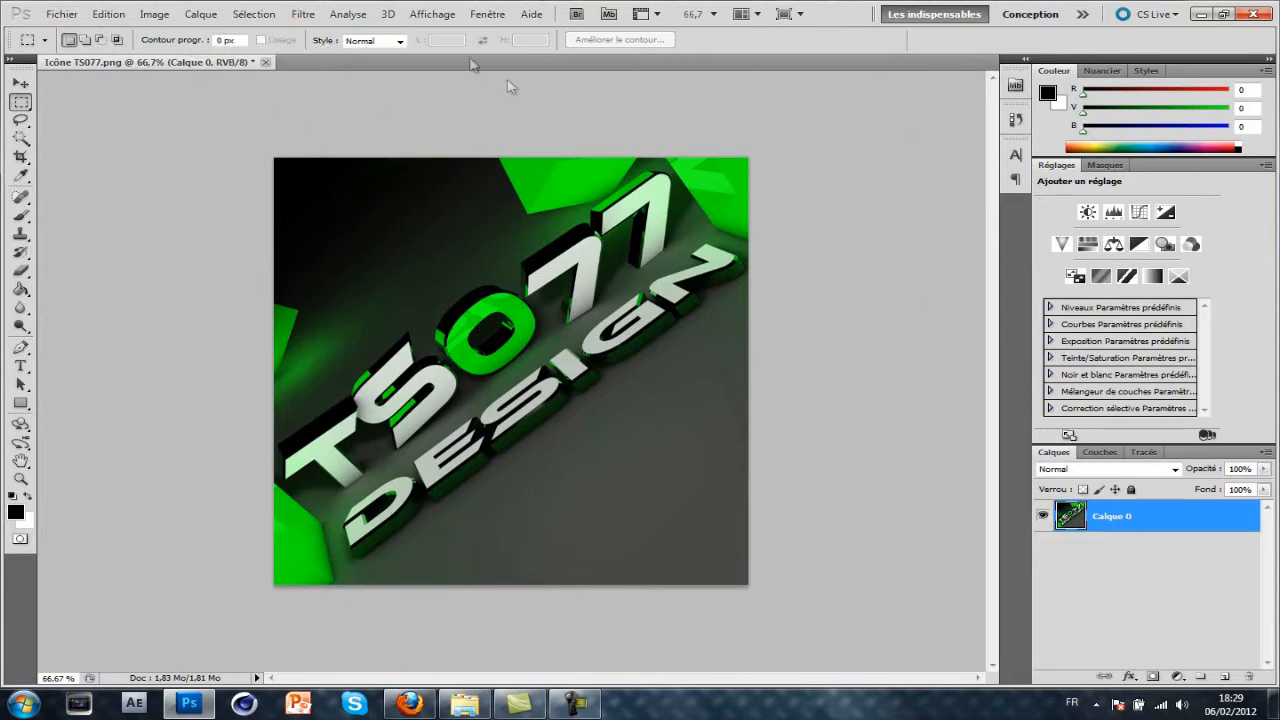
Resize the image to 64 x 64 pixels with its proportions kept
left_click(160, 15)
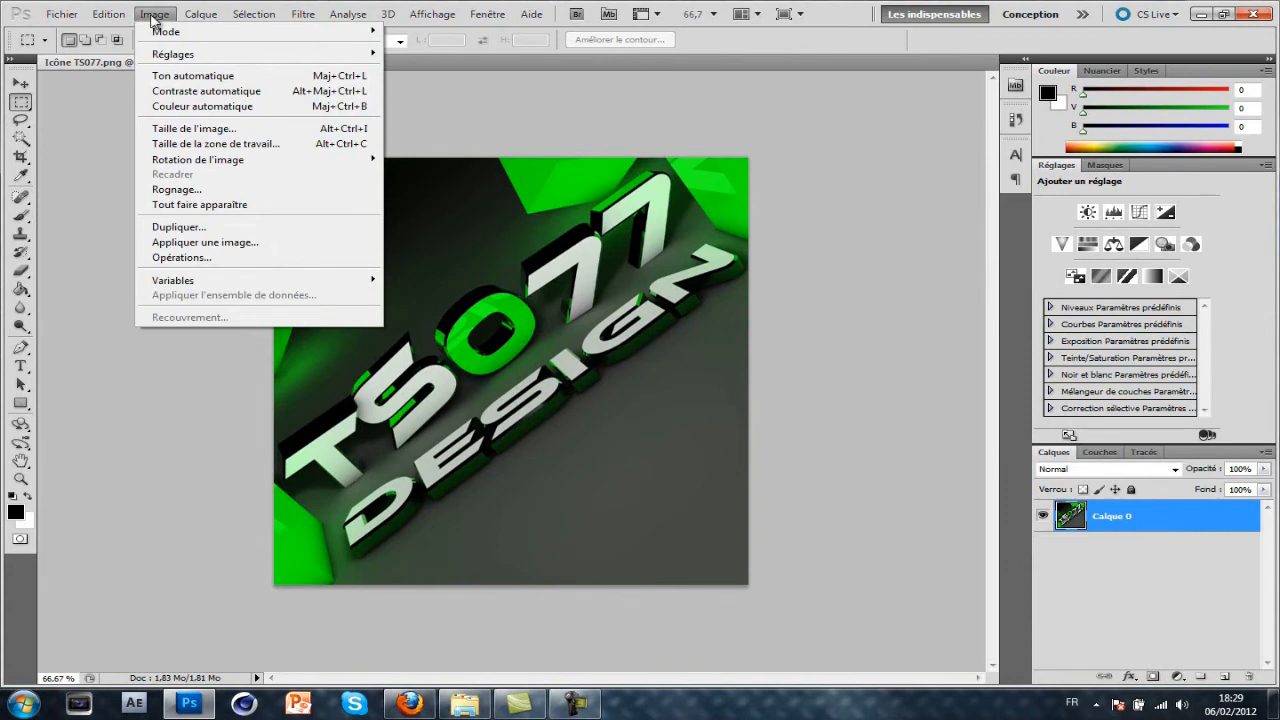
left_click(224, 132)
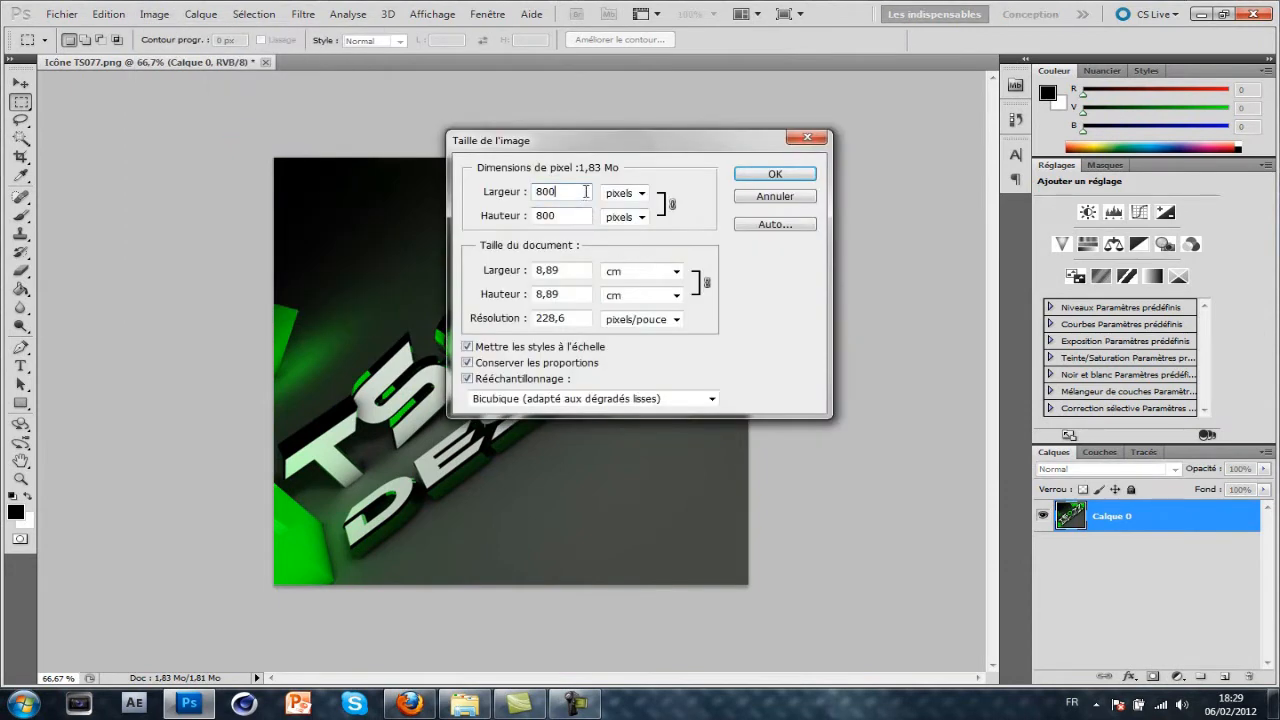
type("64")
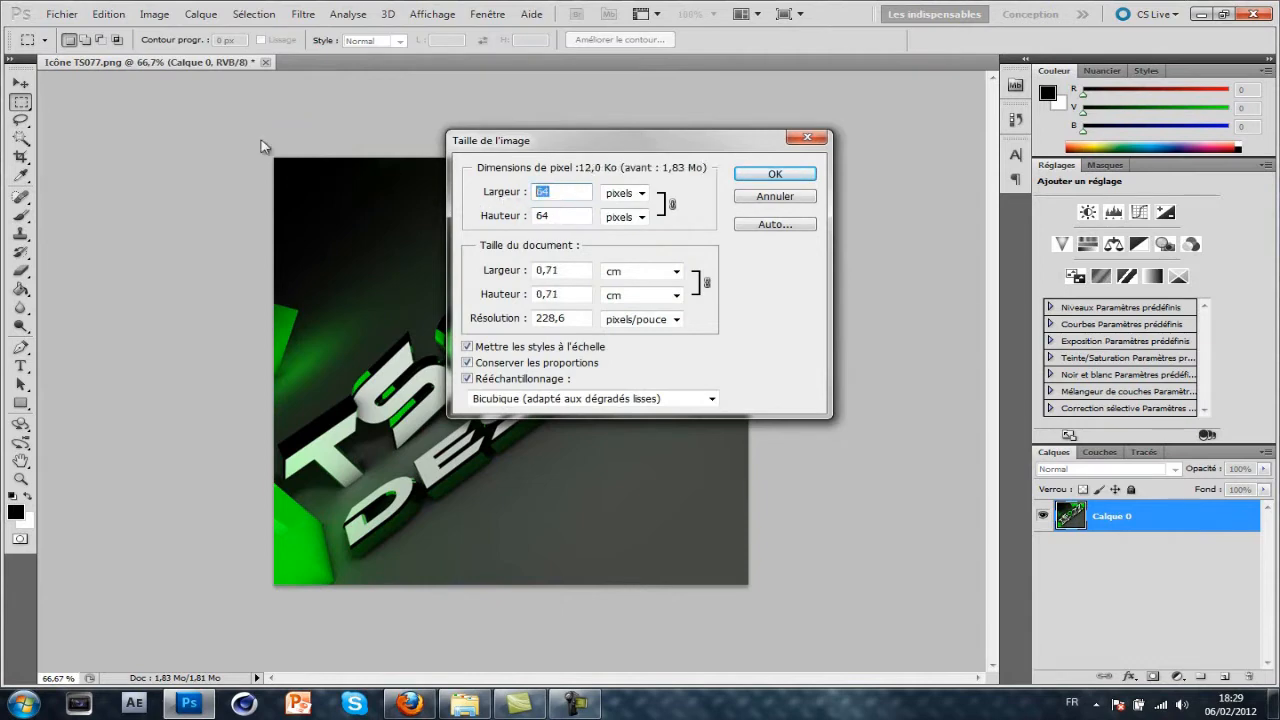
type("128")
key("BackSpace")
key("BackSpace")
key("BackSpace")
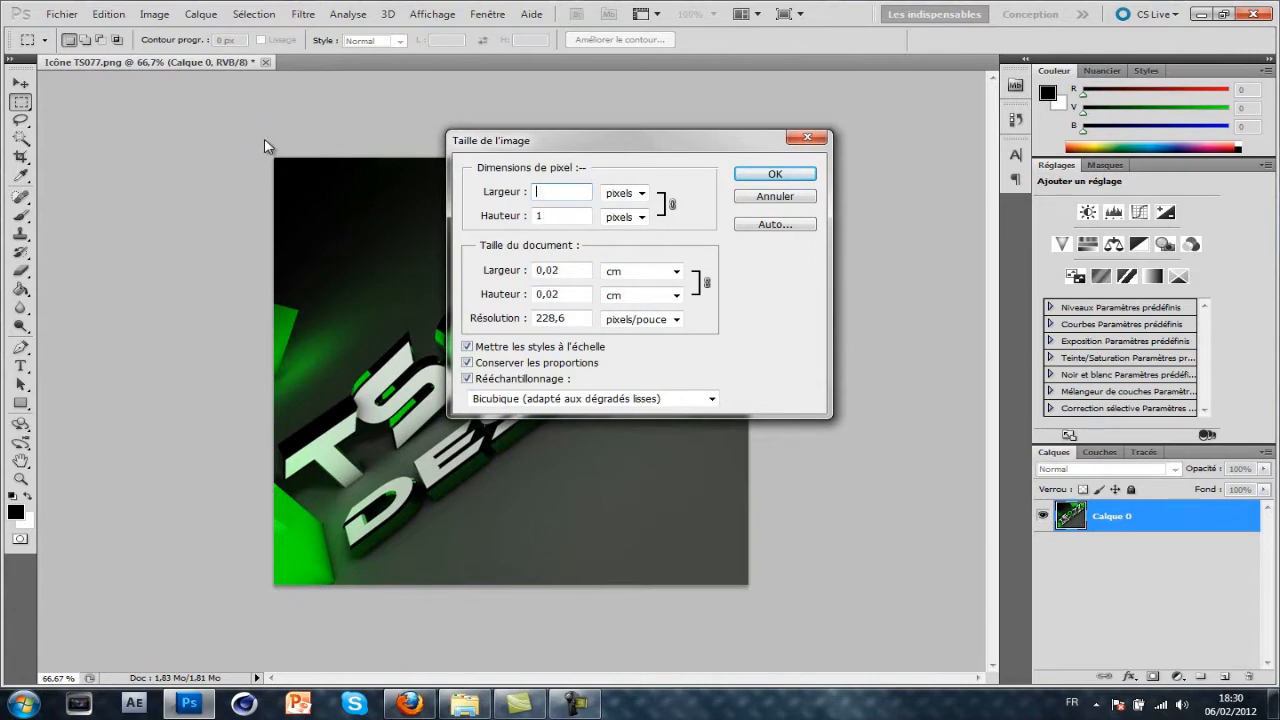
type("64")
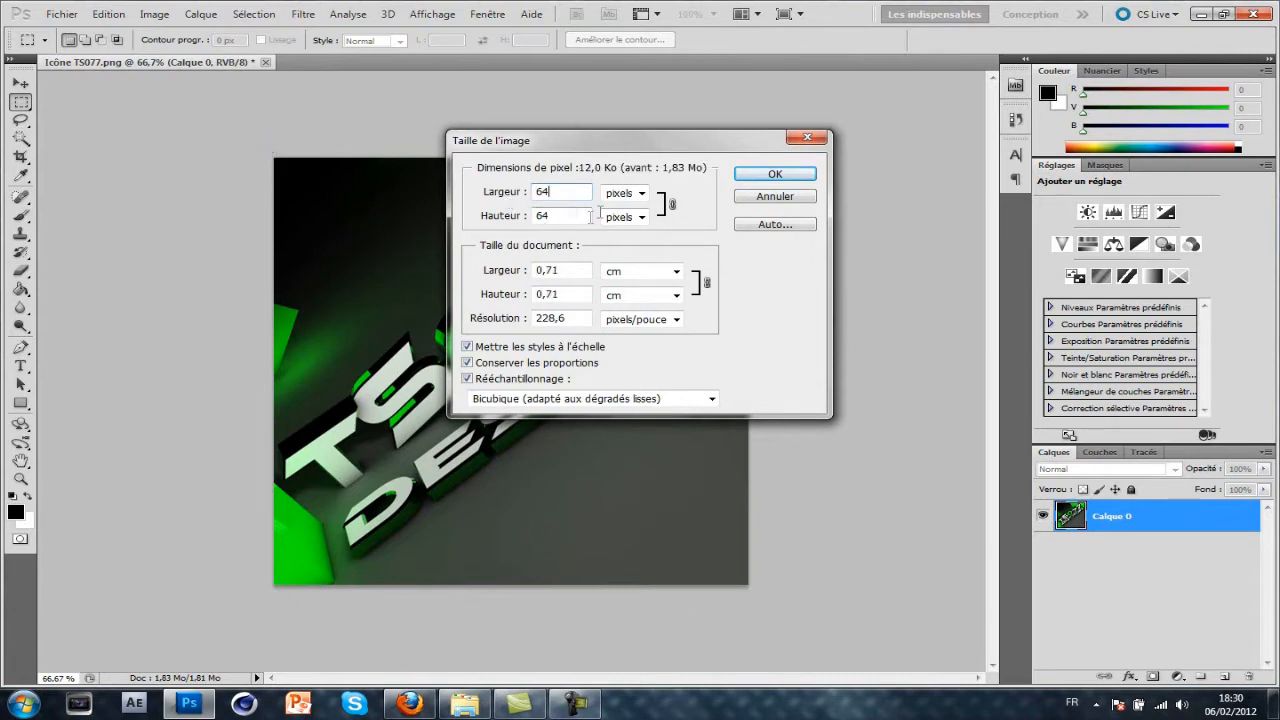
left_click(770, 176)
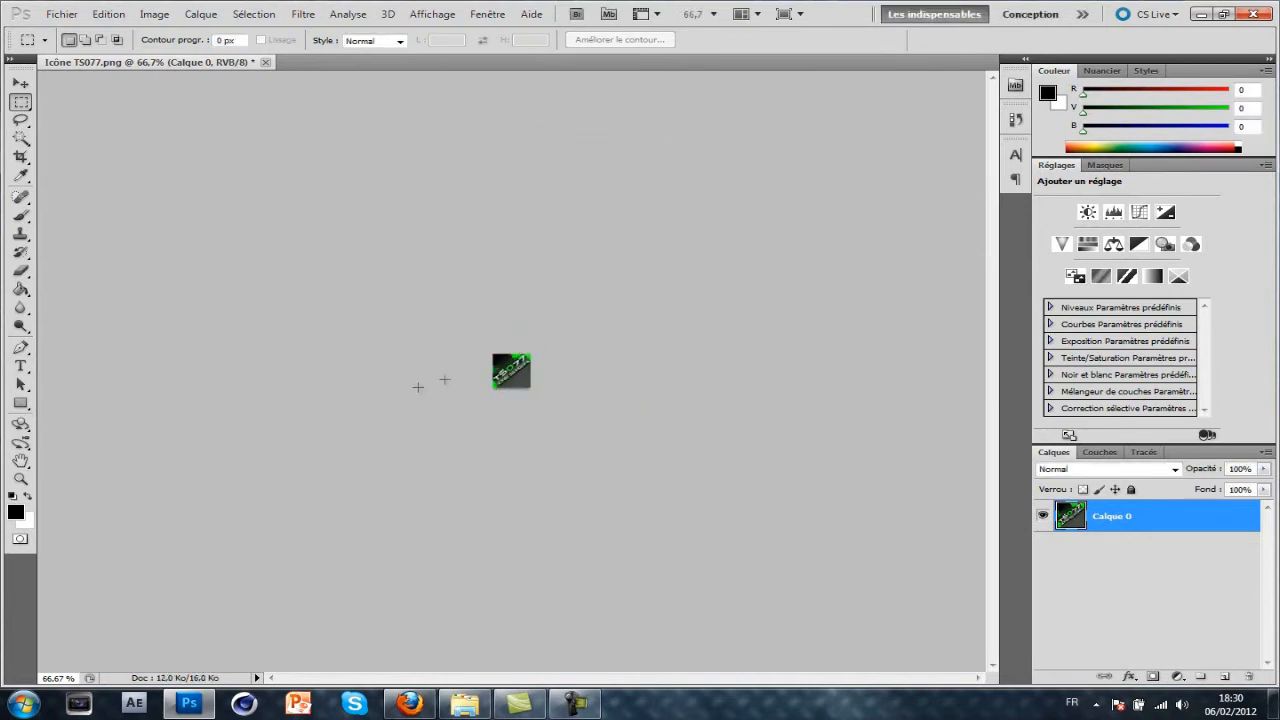
Save a copy of the image to the desktop as Icône TS077.bmp, a 24-bit Windows BMP file
left_click(20, 479)
left_click_drag(509, 372, 663, 360)
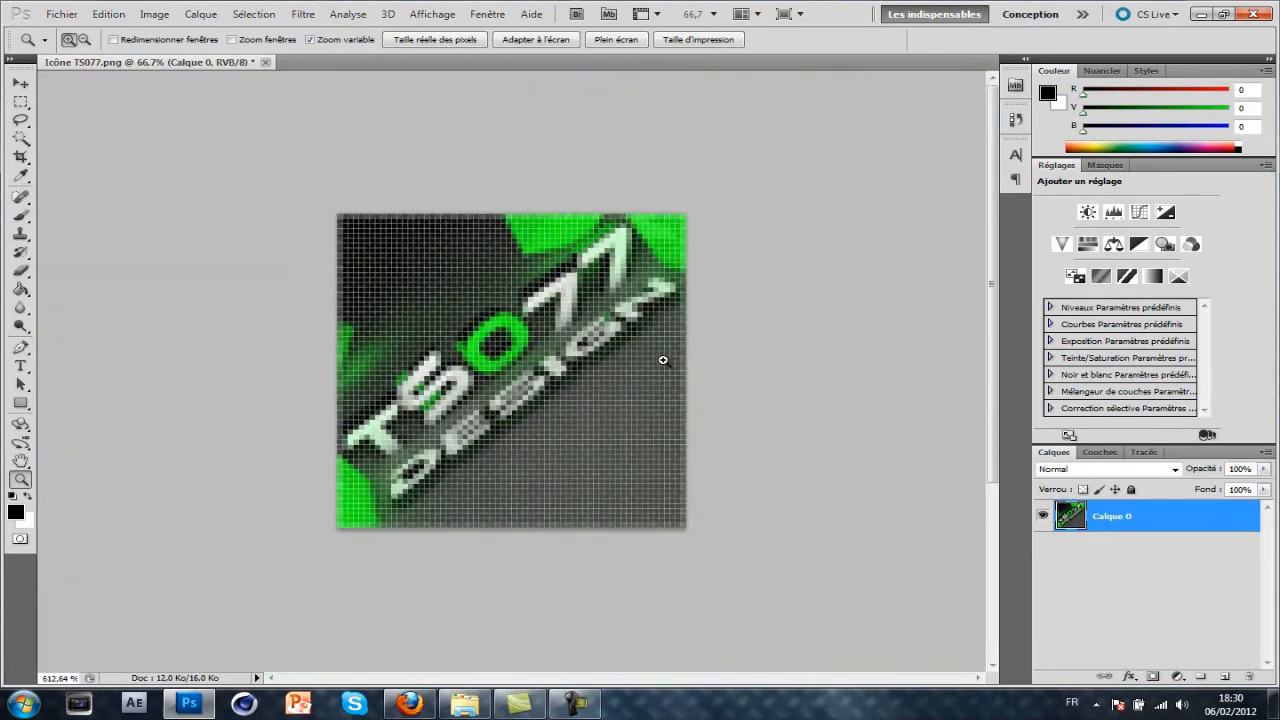
left_click(20, 83)
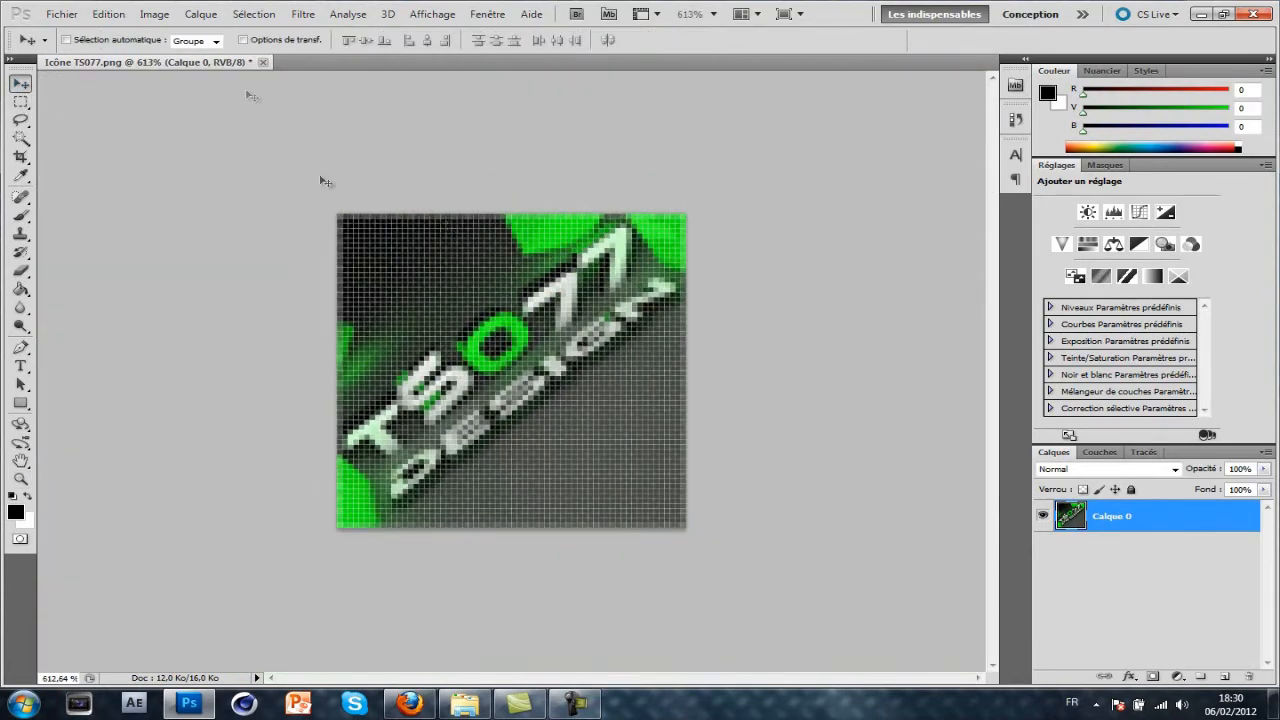
left_click(75, 17)
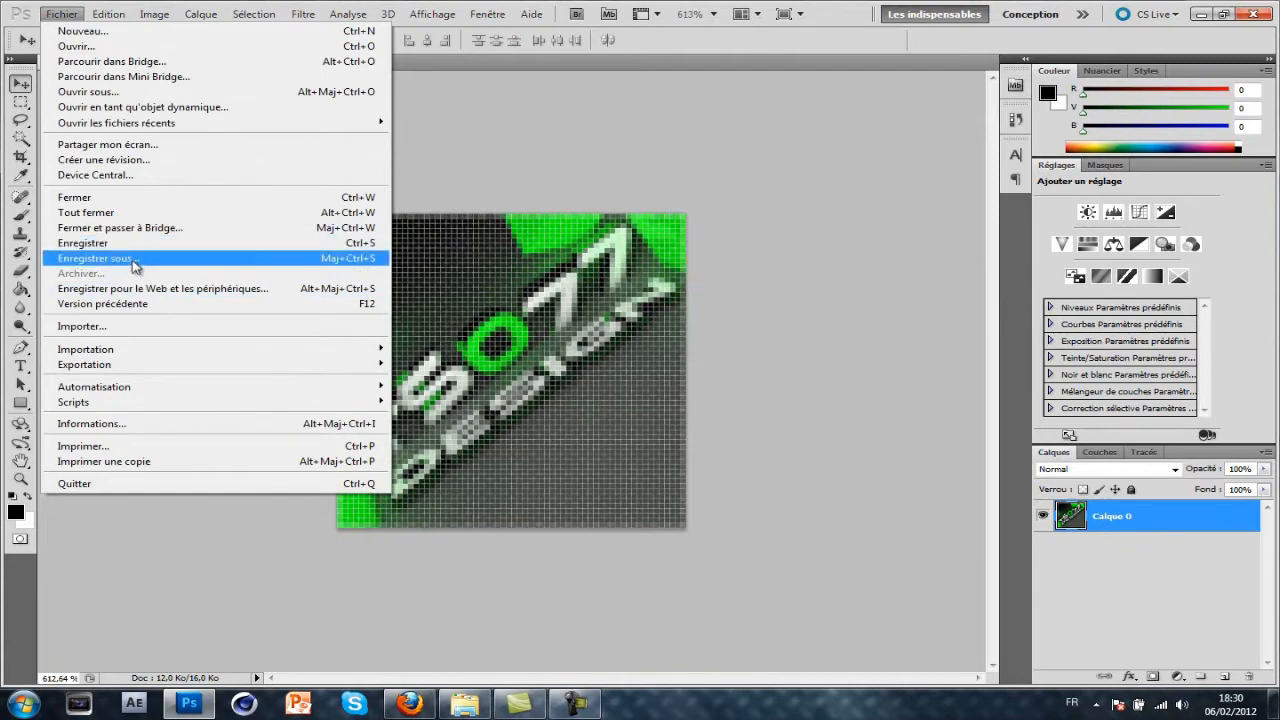
left_click(85, 257)
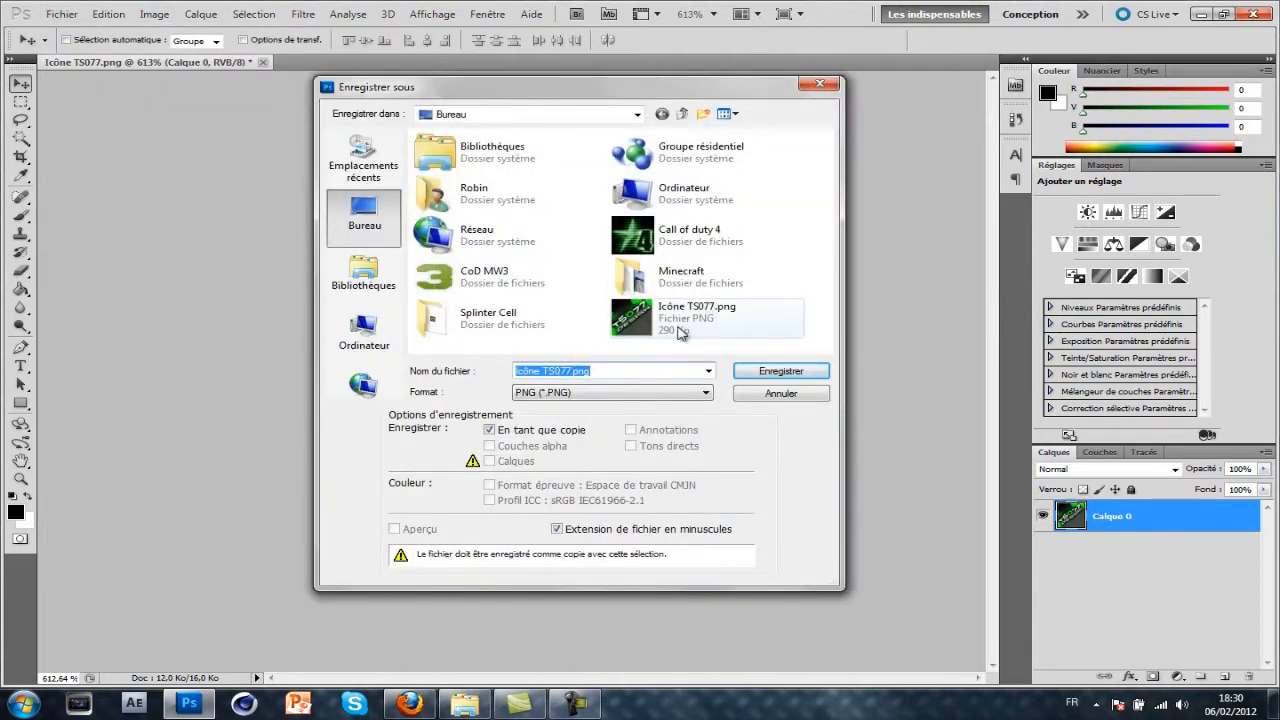
left_click(542, 370)
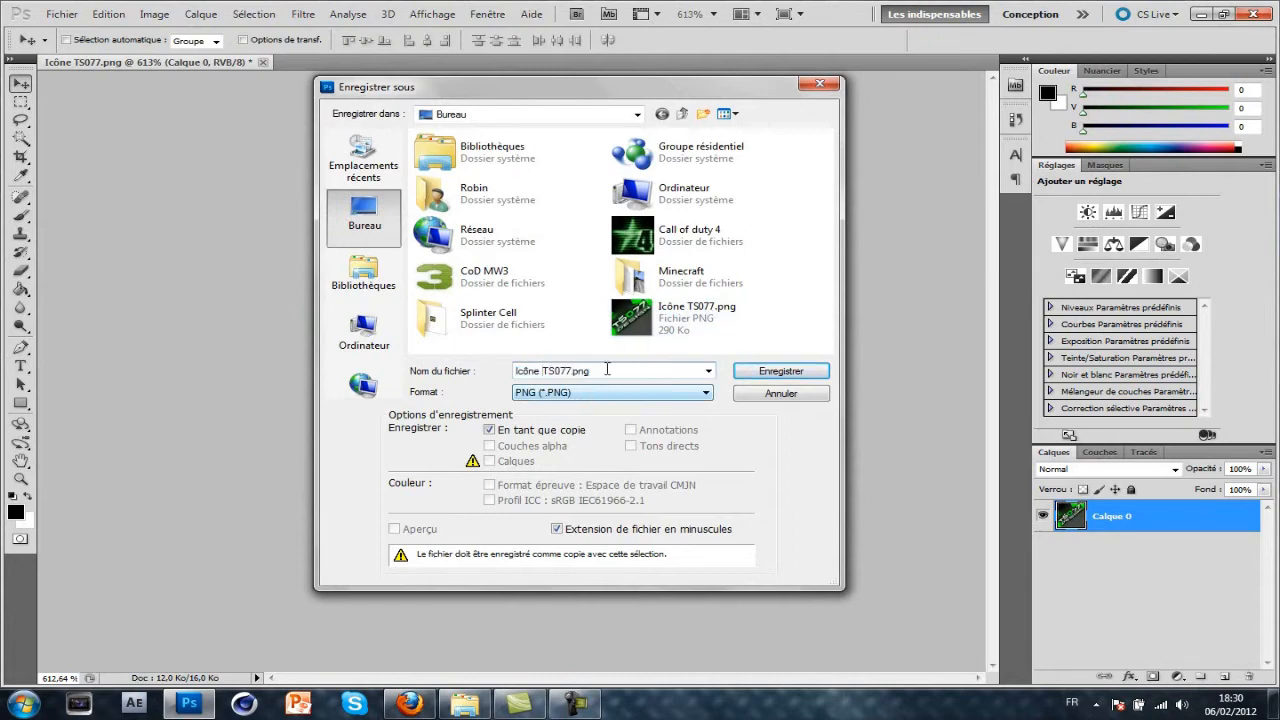
left_click(609, 391)
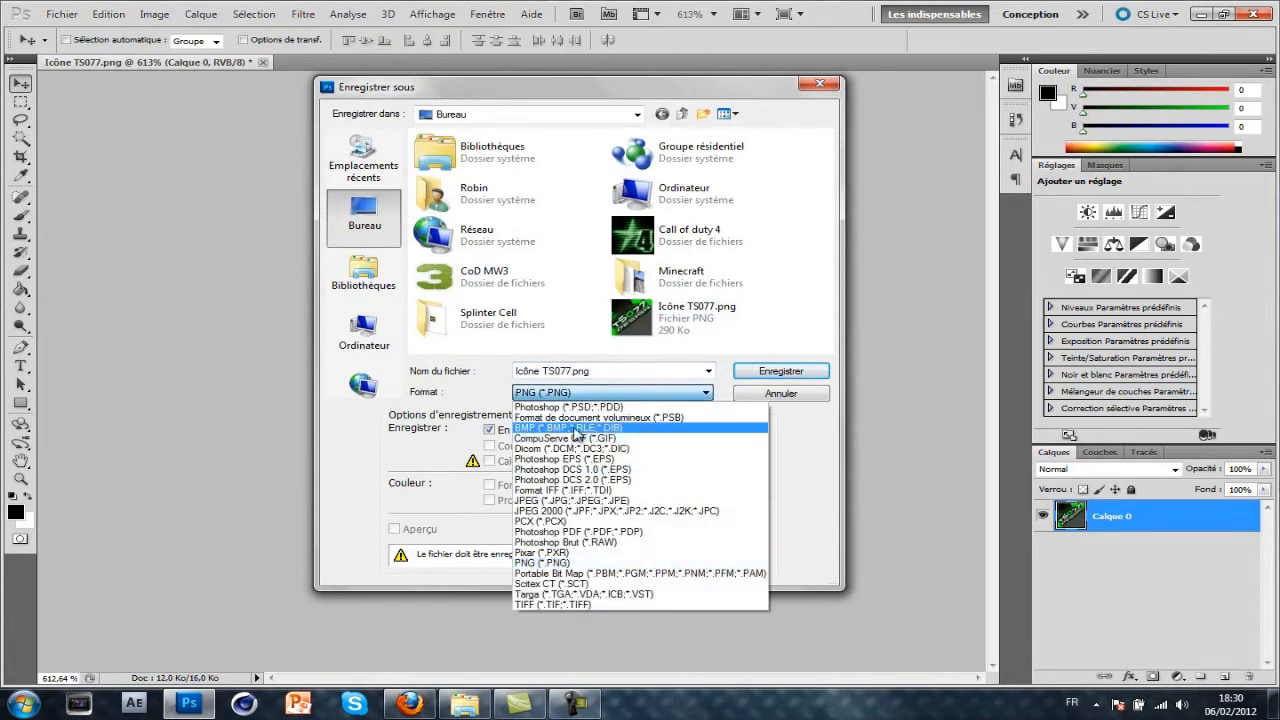
left_click(669, 430)
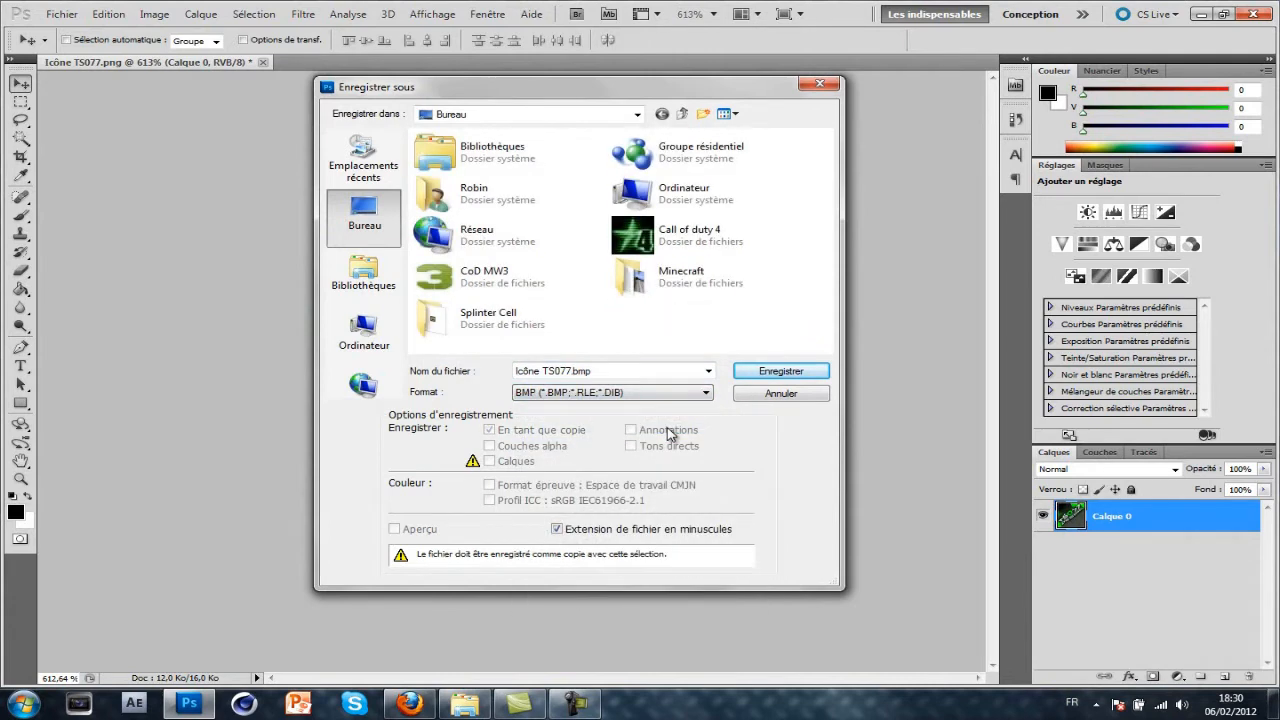
left_click(772, 375)
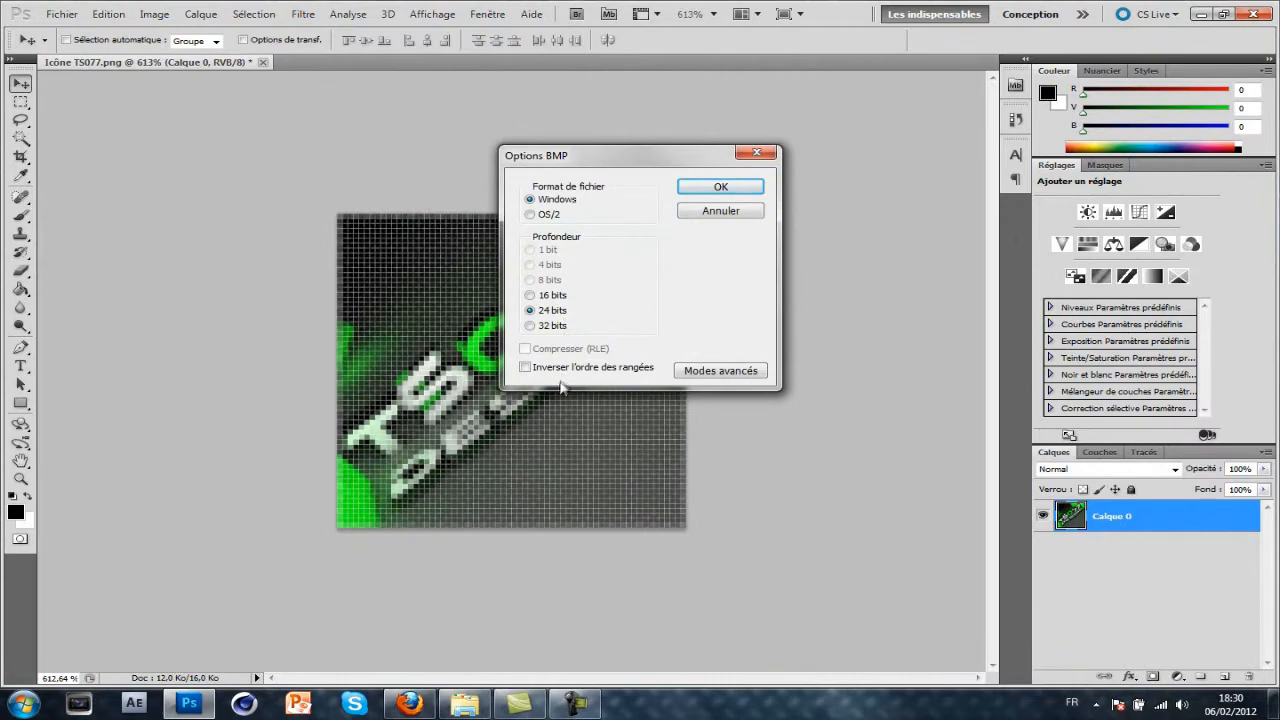
left_click(701, 195)
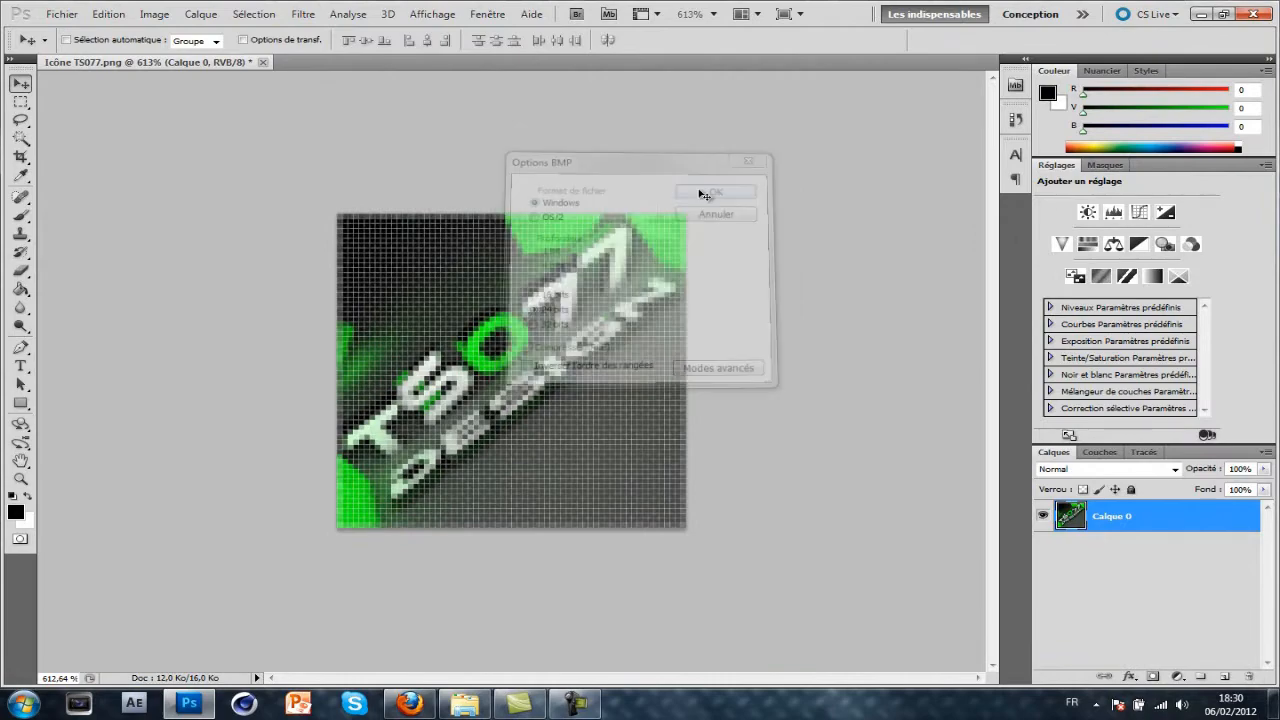
Quit Photoshop without saving the changes to the PNG, and preview Icône TS077.bmp from the desktop
left_click(1255, 14)
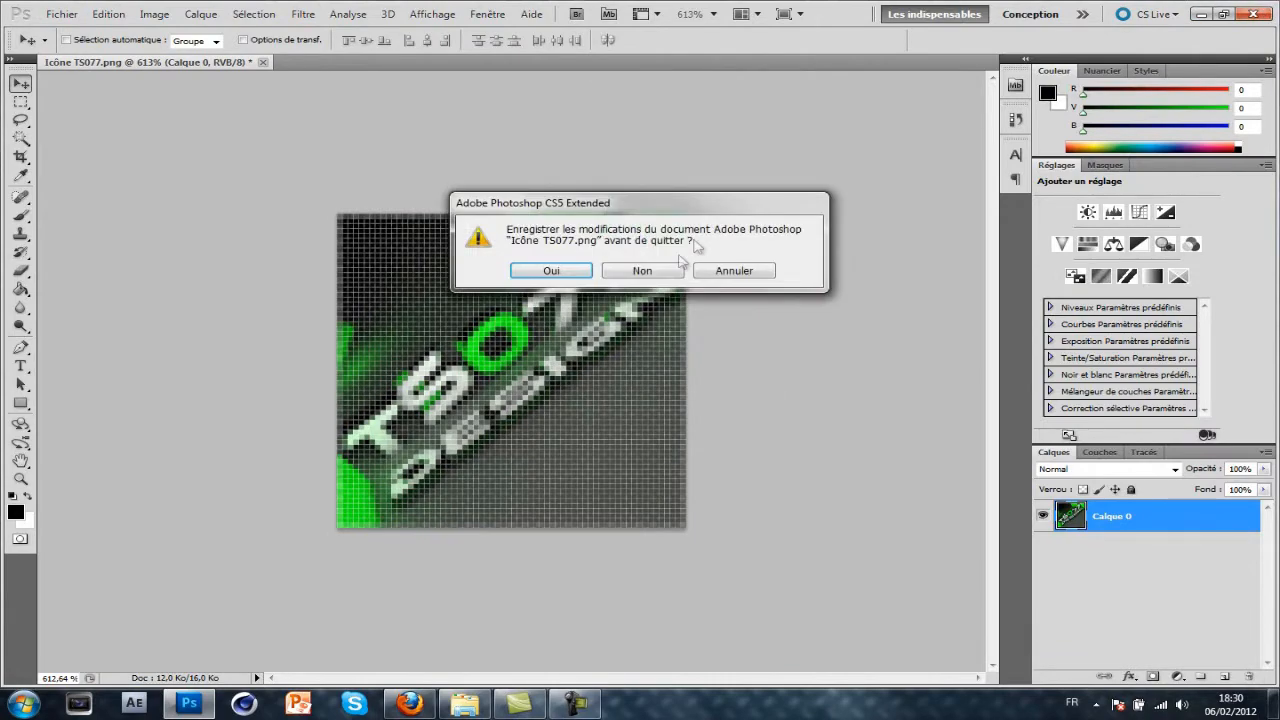
left_click(668, 265)
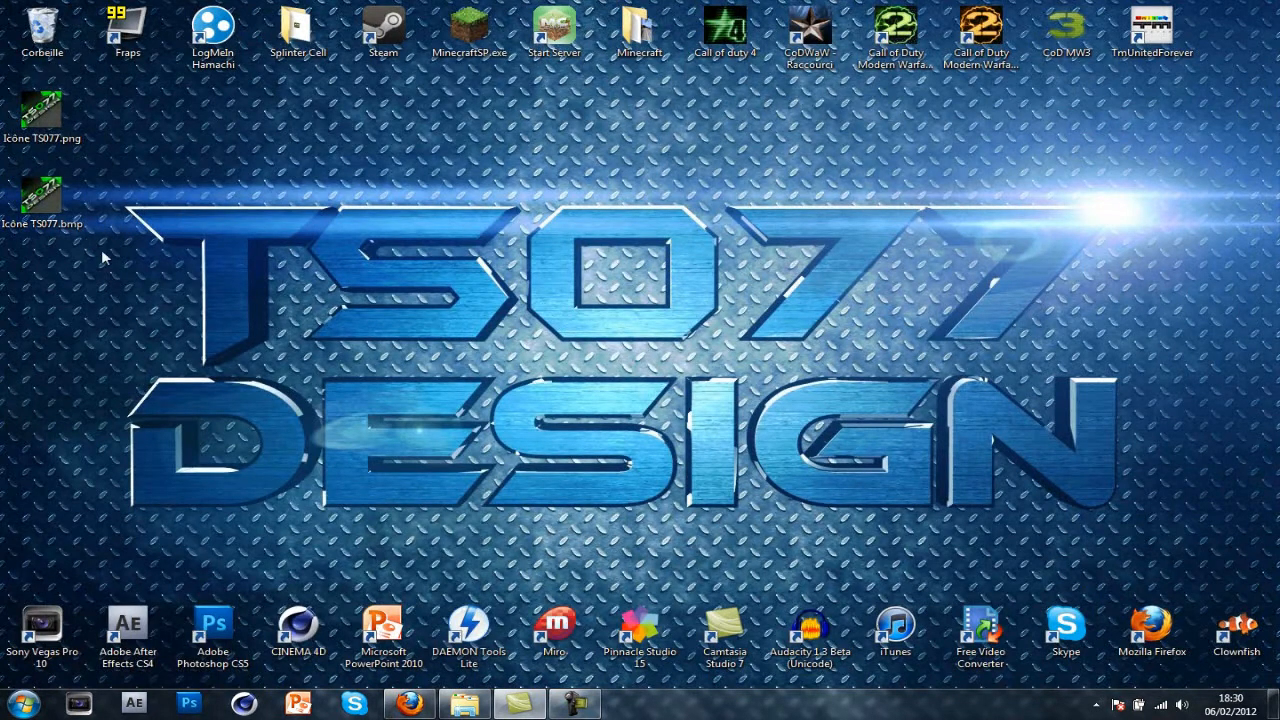
double_click(64, 207)
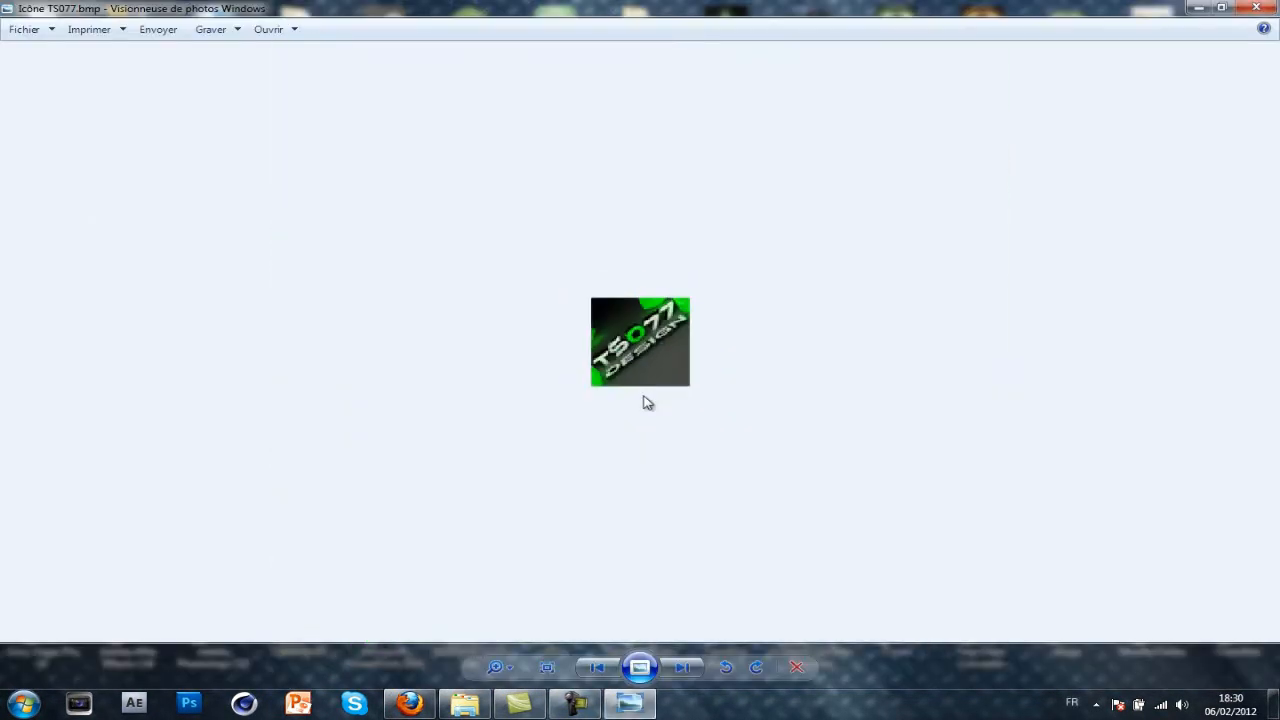
left_click(1256, 7)
Rename the desktop file Icône TS077.bmp as Icône TS077.ico, accepting the extension change, and check it in the photo viewer
right_click(14, 208)
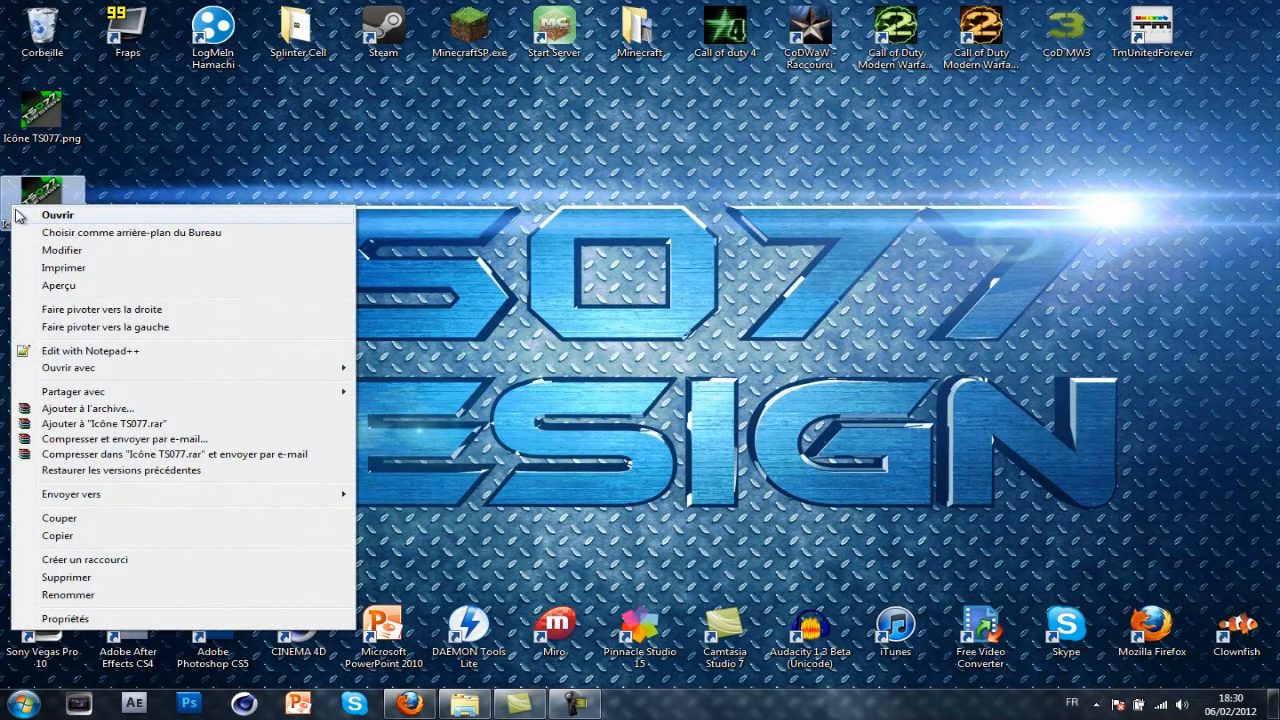
left_click(84, 595)
left_click(87, 225)
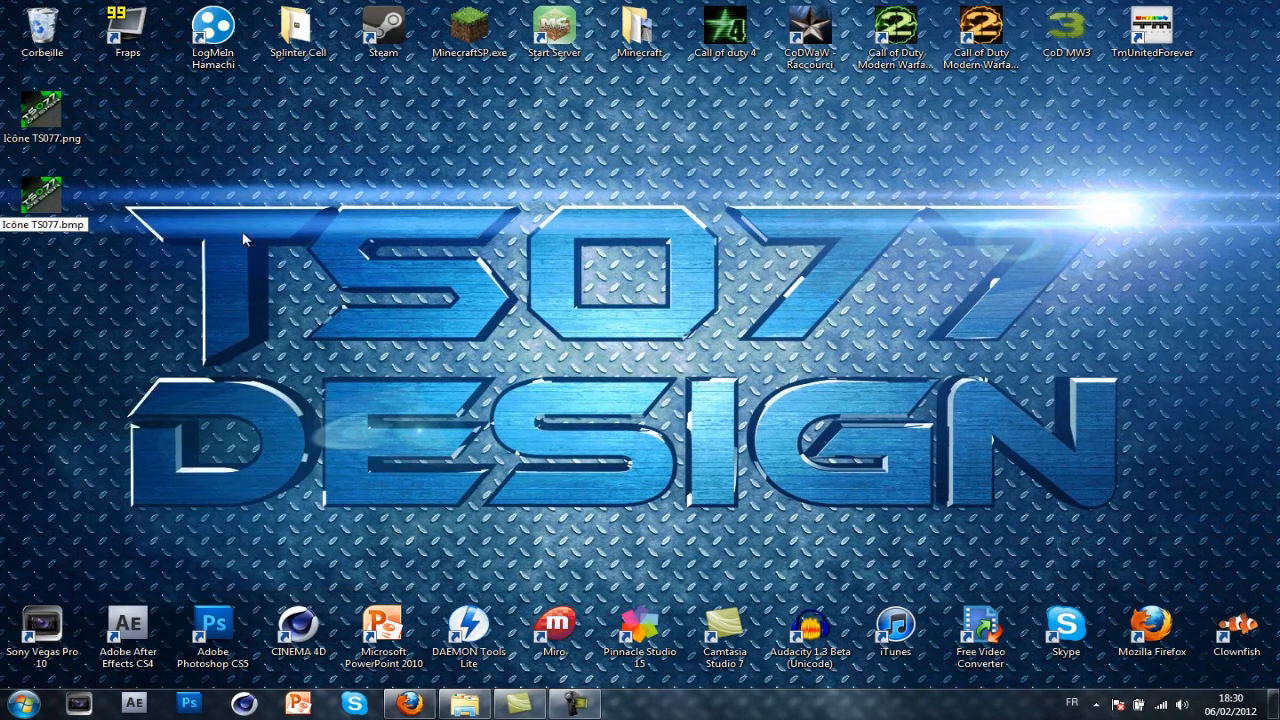
key("BackSpace")
key("BackSpace")
key("BackSpace")
key("BackSpace")
type(".ico")
key("Return")
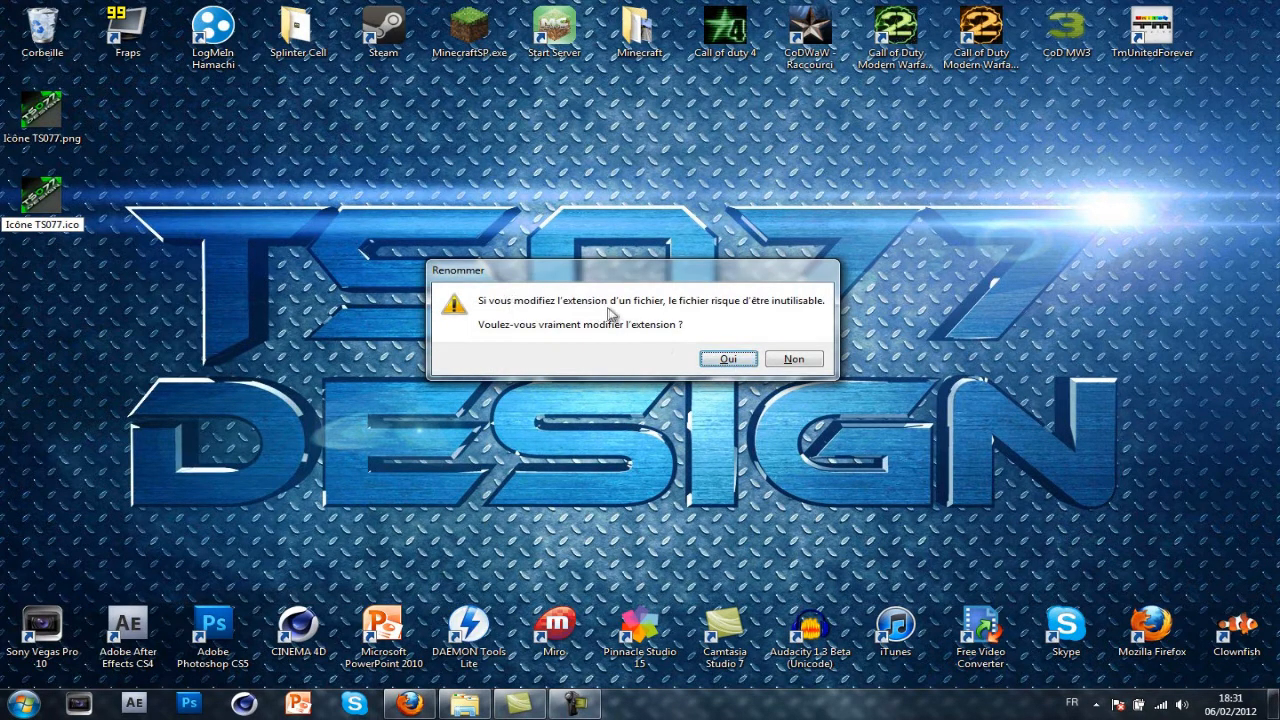
left_click(742, 364)
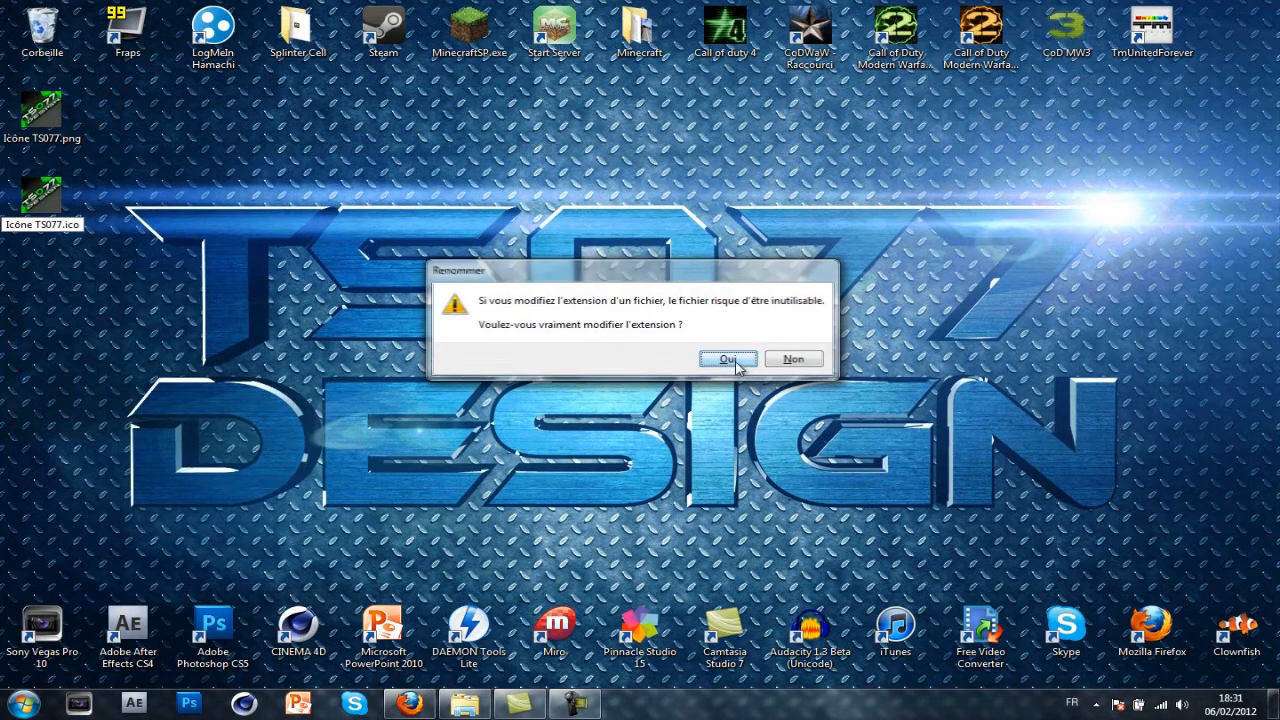
double_click(45, 205)
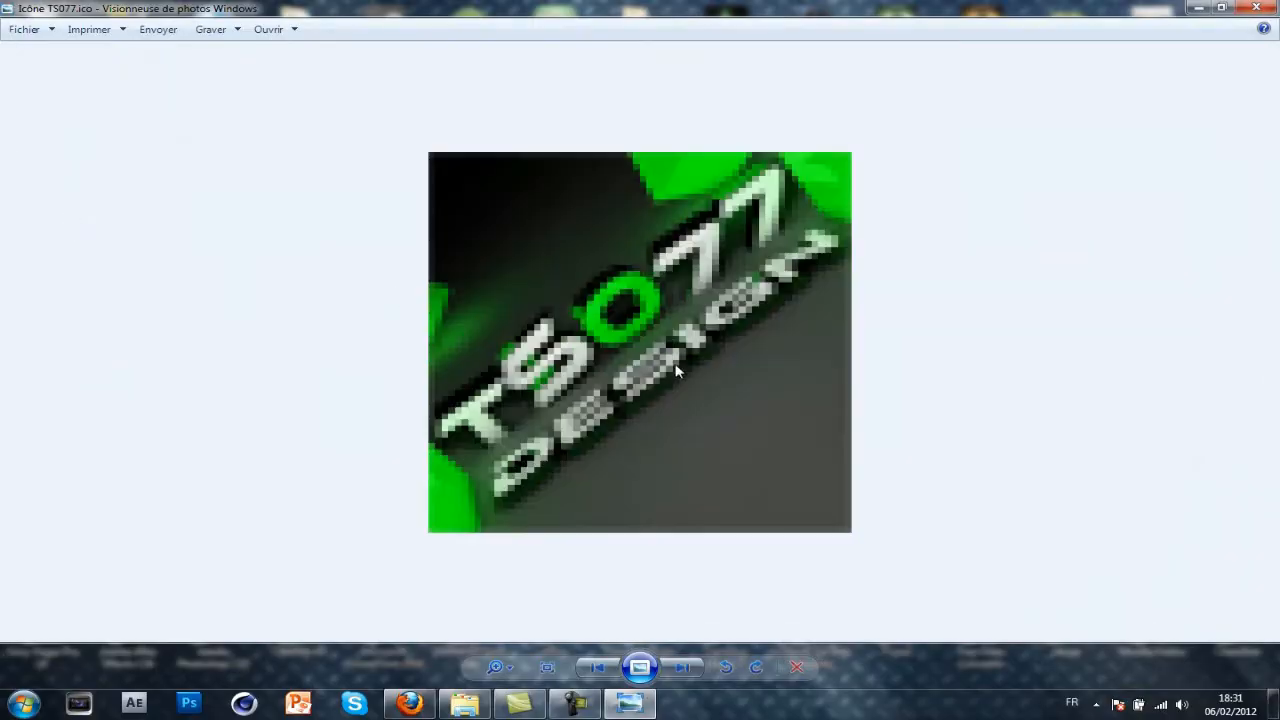
key("alt+F4")
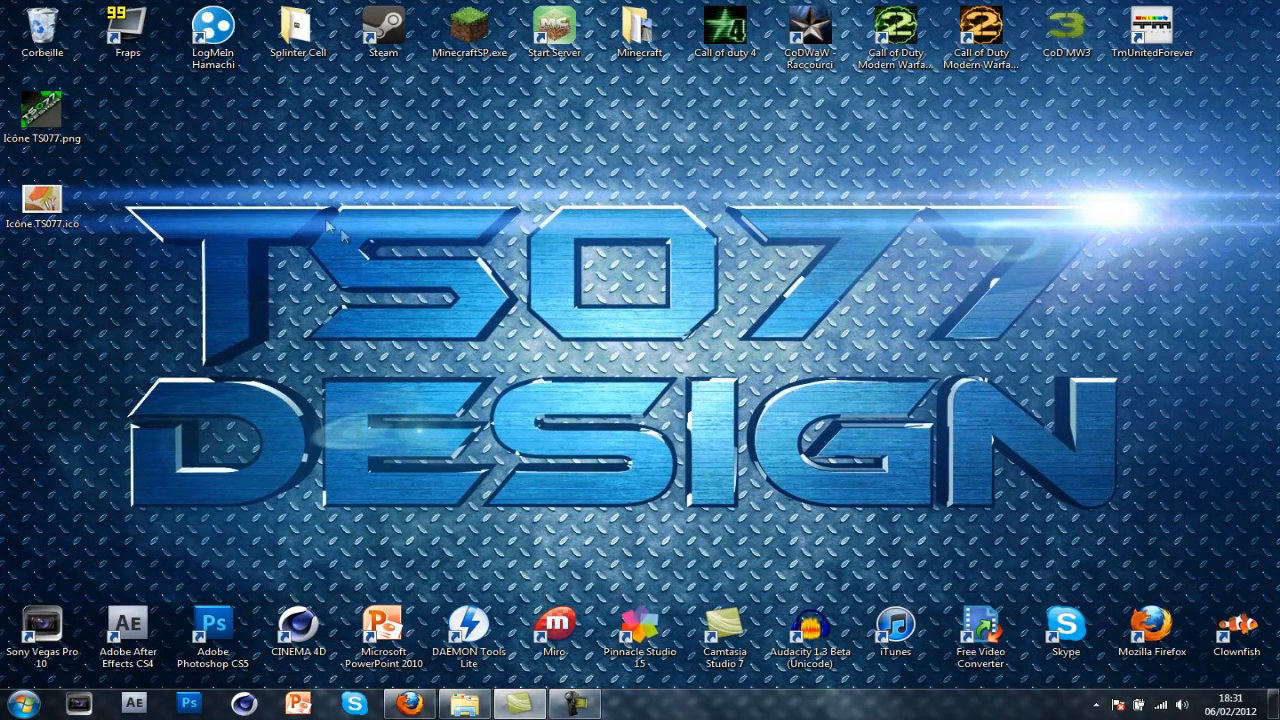
Create a desktop folder named Mes documents and place it at the end of the top icon row, after TmUnitedForever
right_click(738, 264)
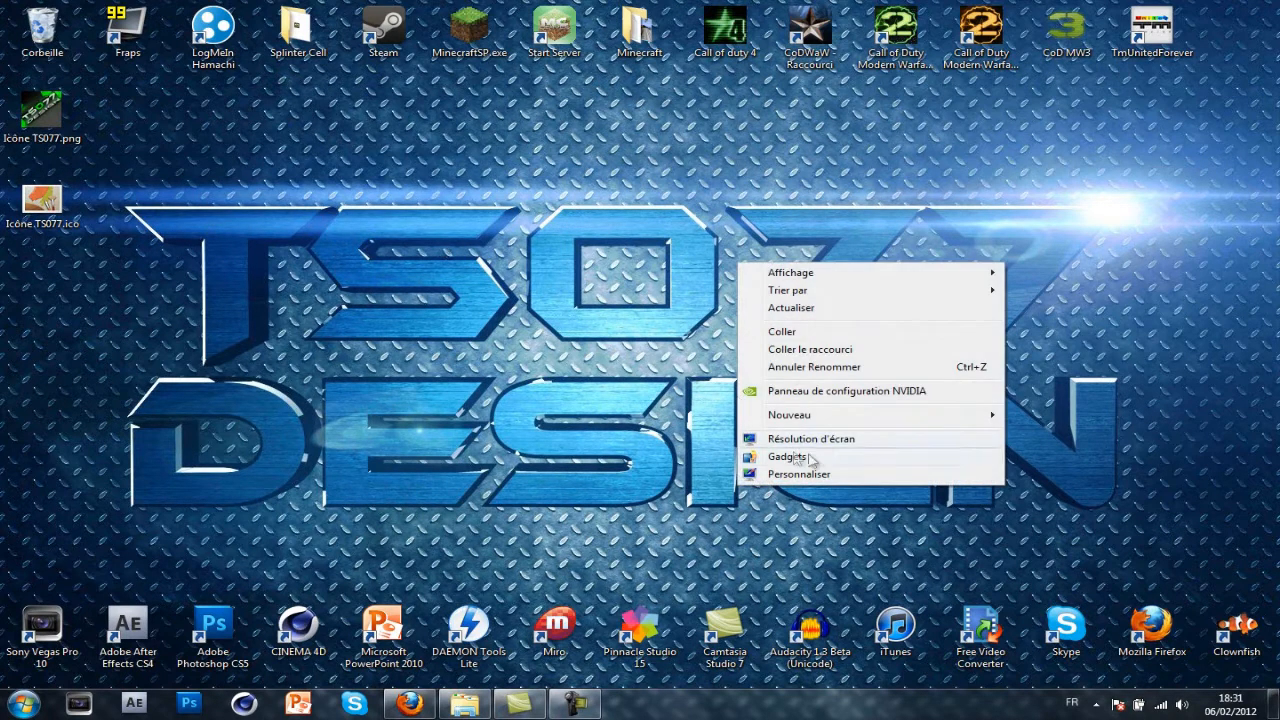
mouse_move(823, 416)
left_click(1075, 418)
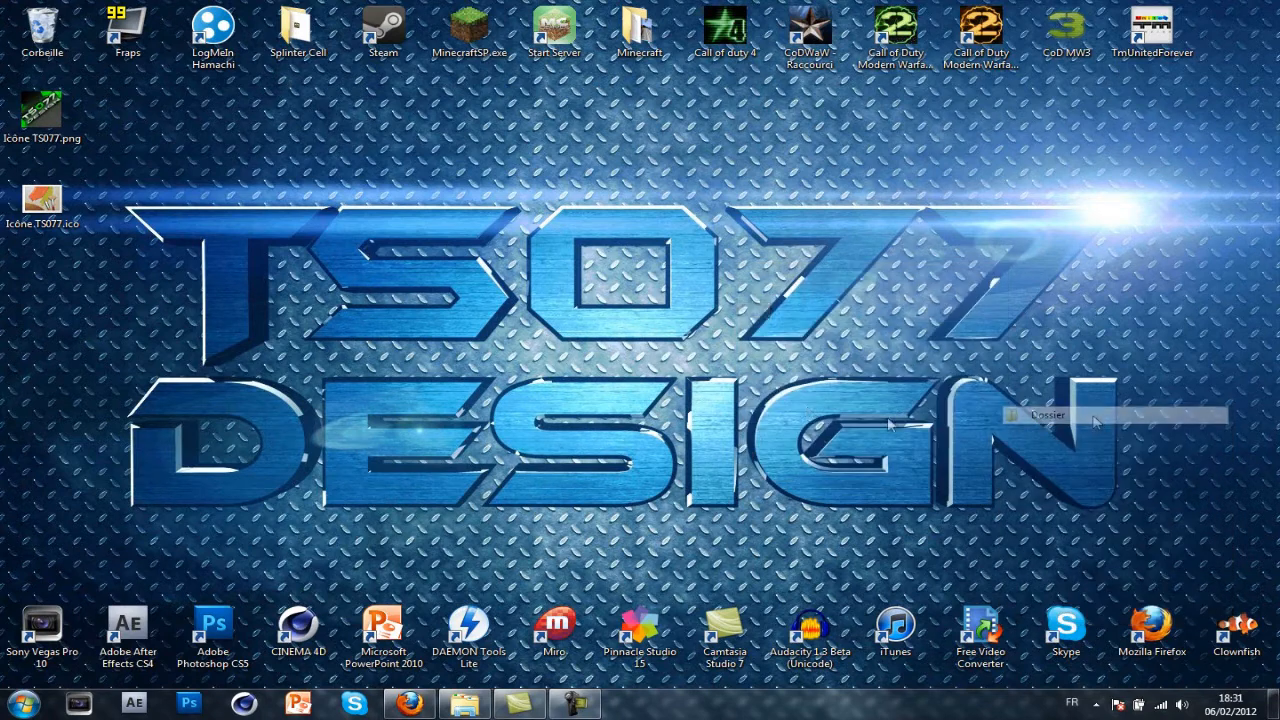
key("BackSpace")
type("Mes documents")
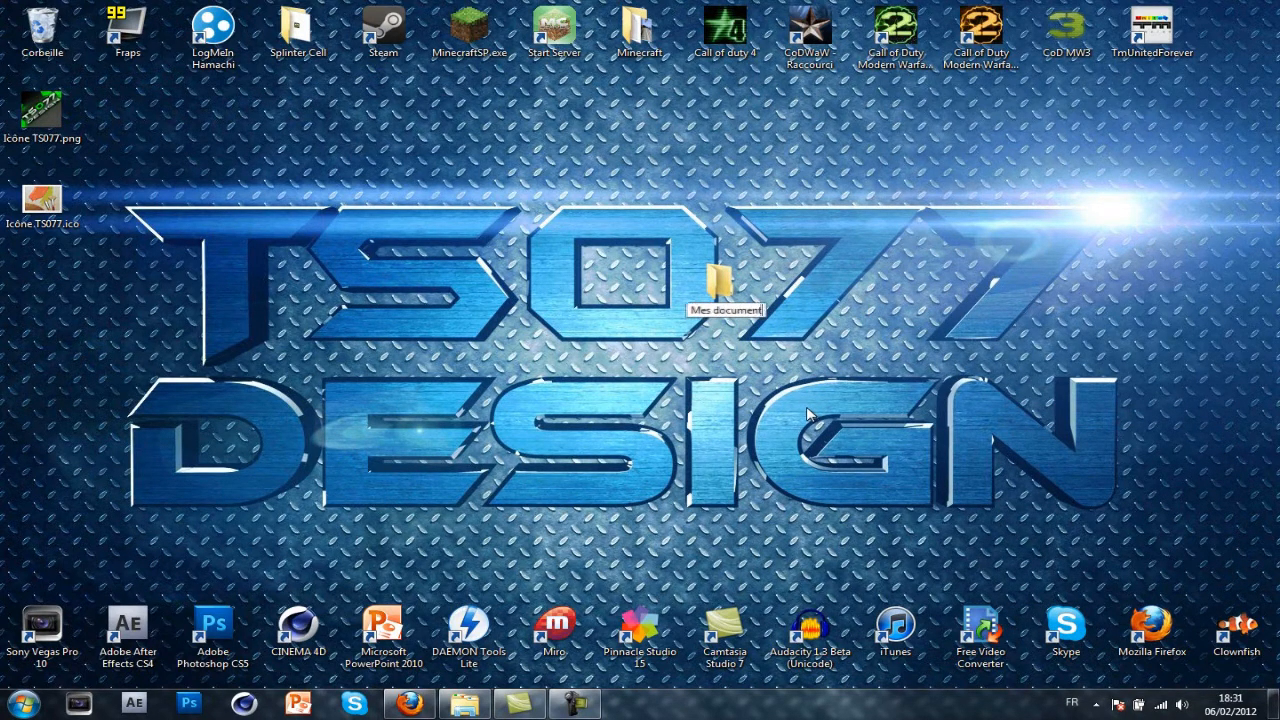
key("Return")
left_click_drag(720, 282, 1253, 37)
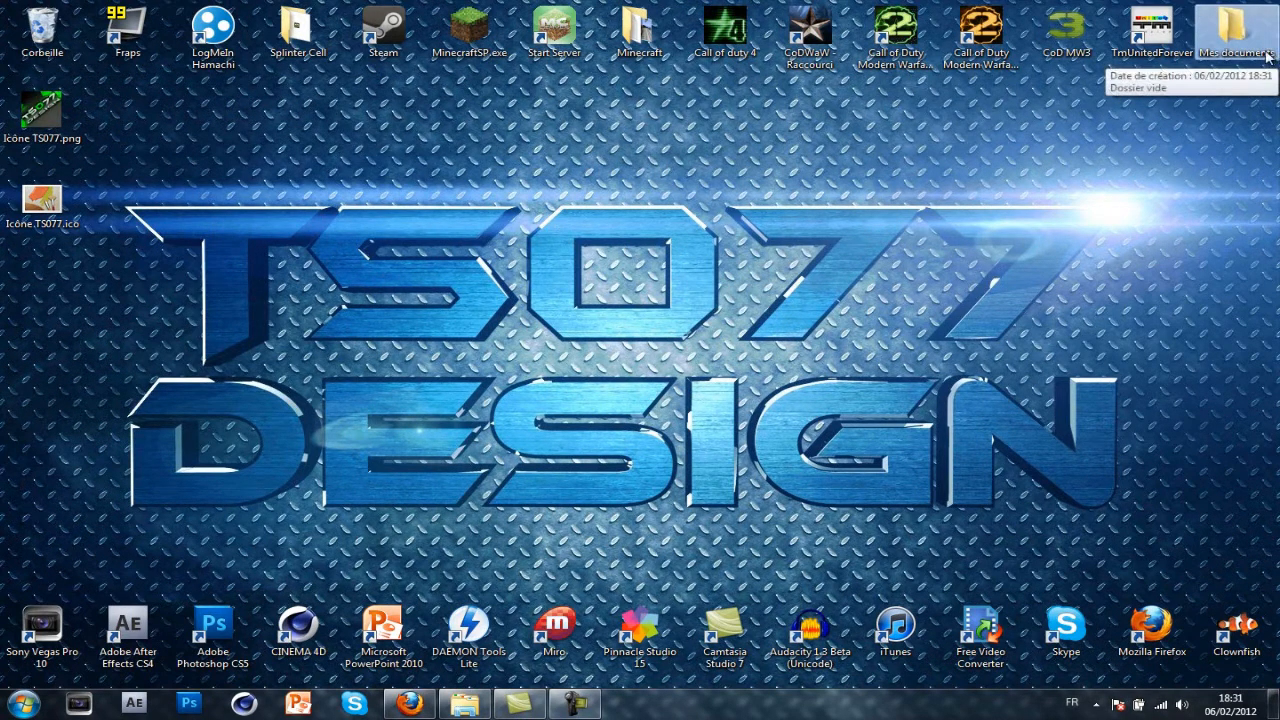
Open the icon change dialog from the customization properties of the desktop folder Mes documents
right_click(1267, 57)
left_click(975, 365)
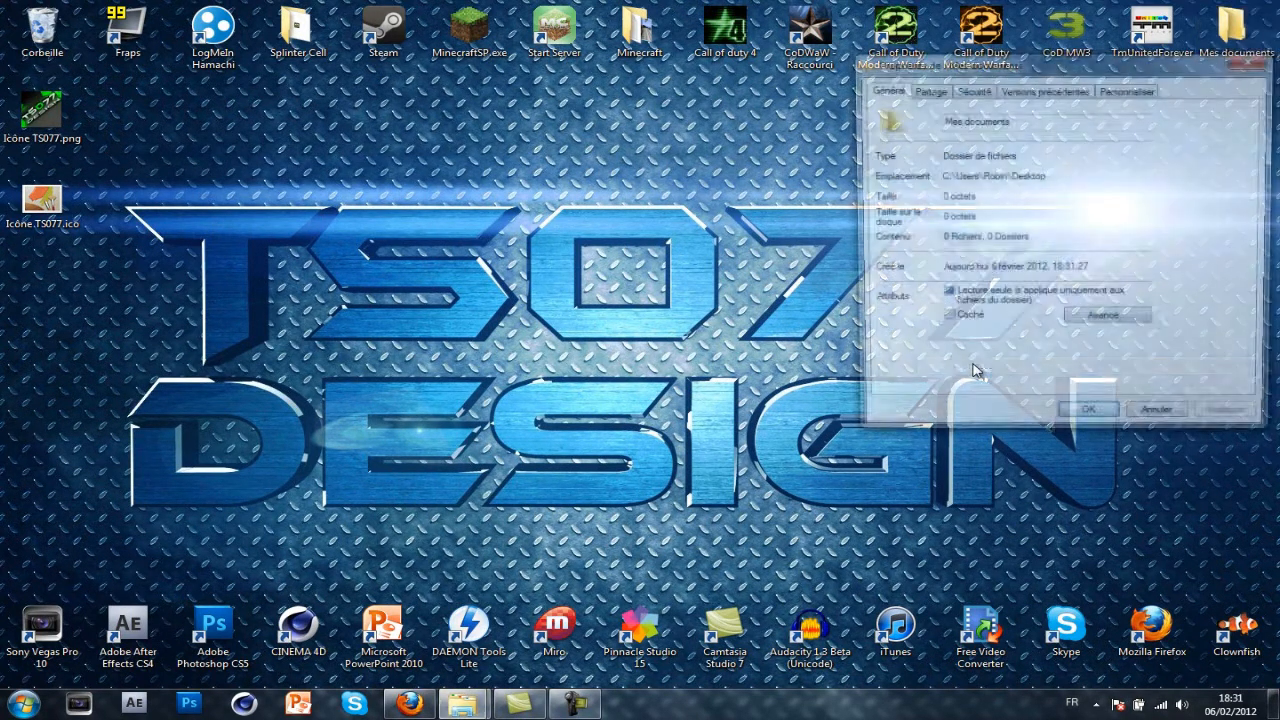
left_click_drag(1077, 64, 1116, 102)
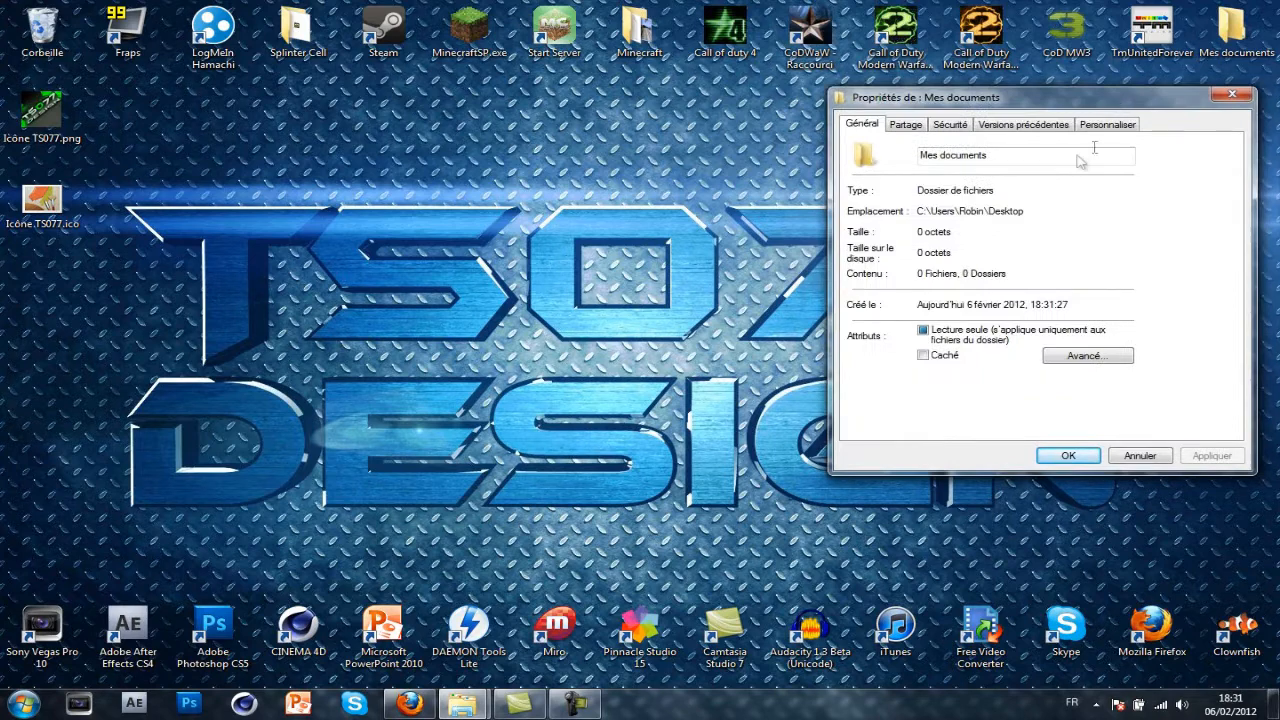
left_click(1110, 125)
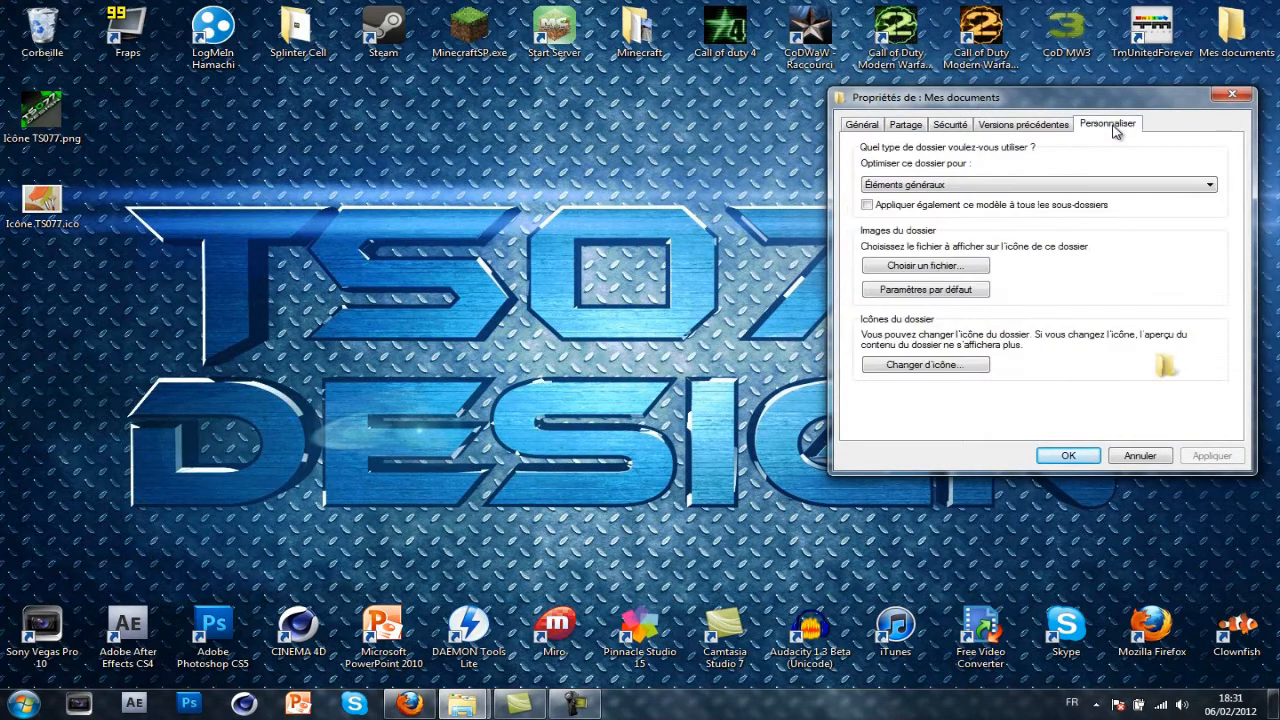
left_click(945, 368)
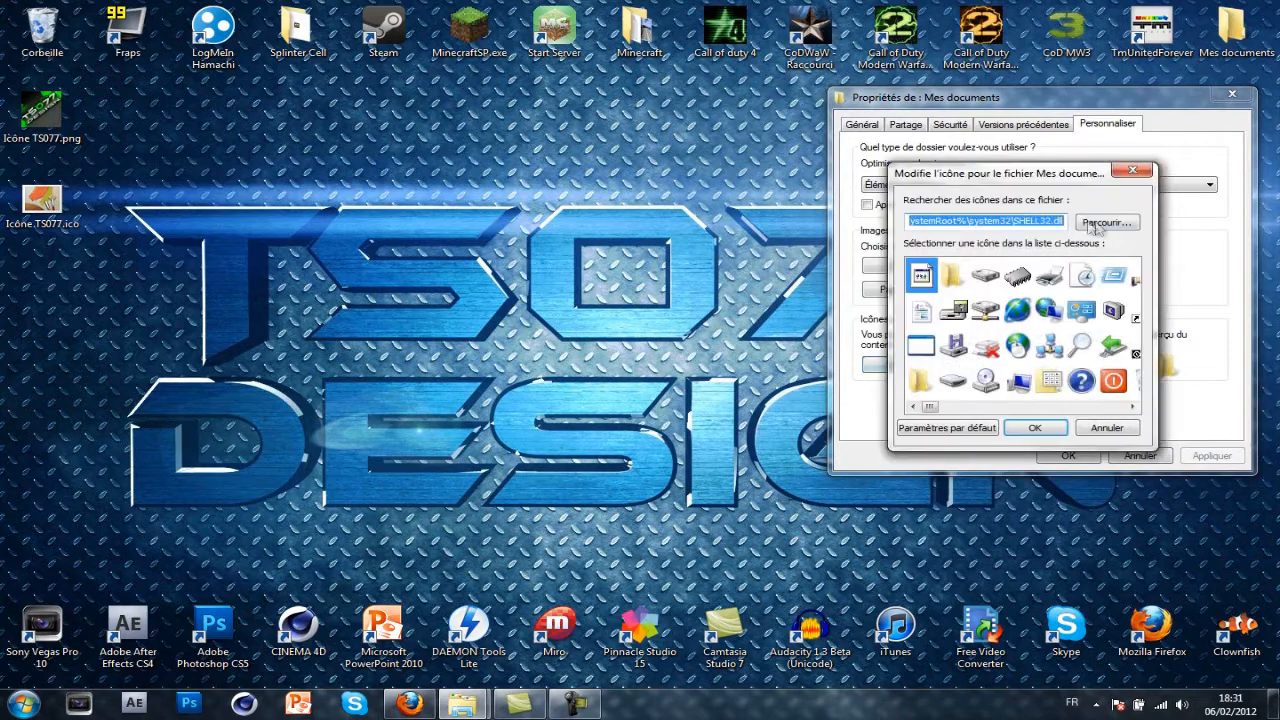
Choose the file Icône TS077.ico from the desktop as the folder's icon
left_click(1108, 222)
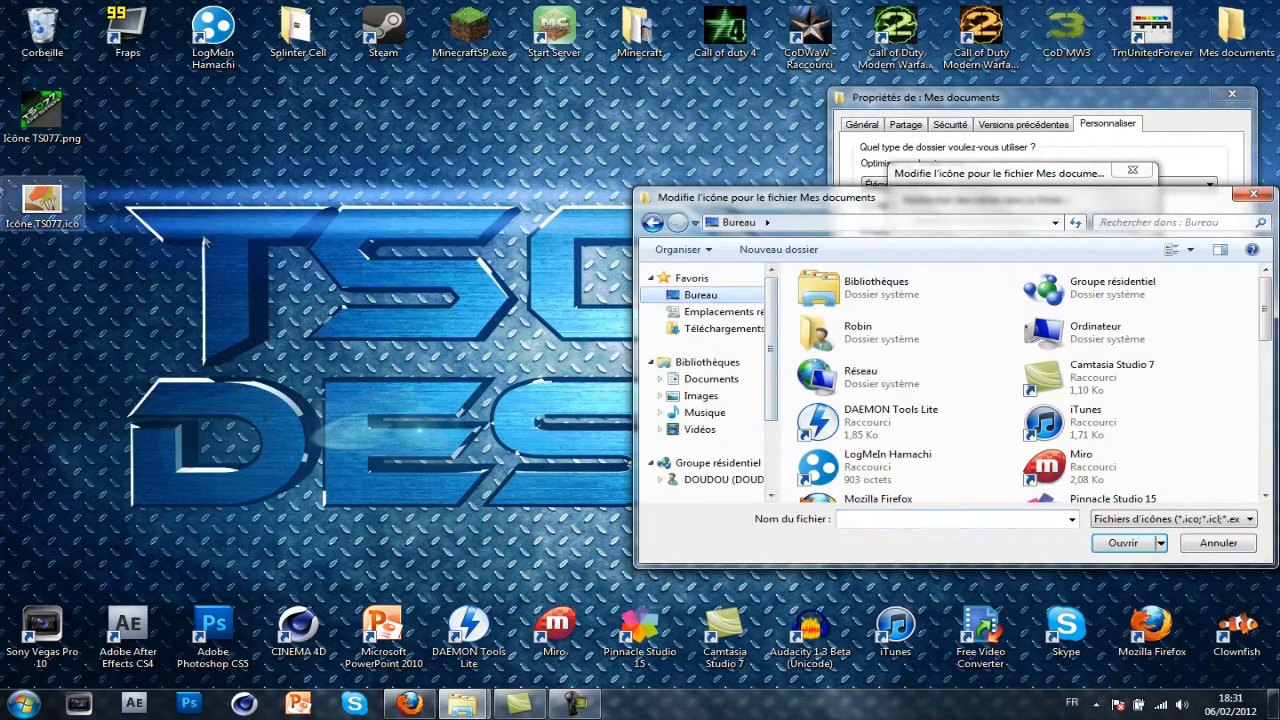
left_click_drag(1263, 305, 1268, 503)
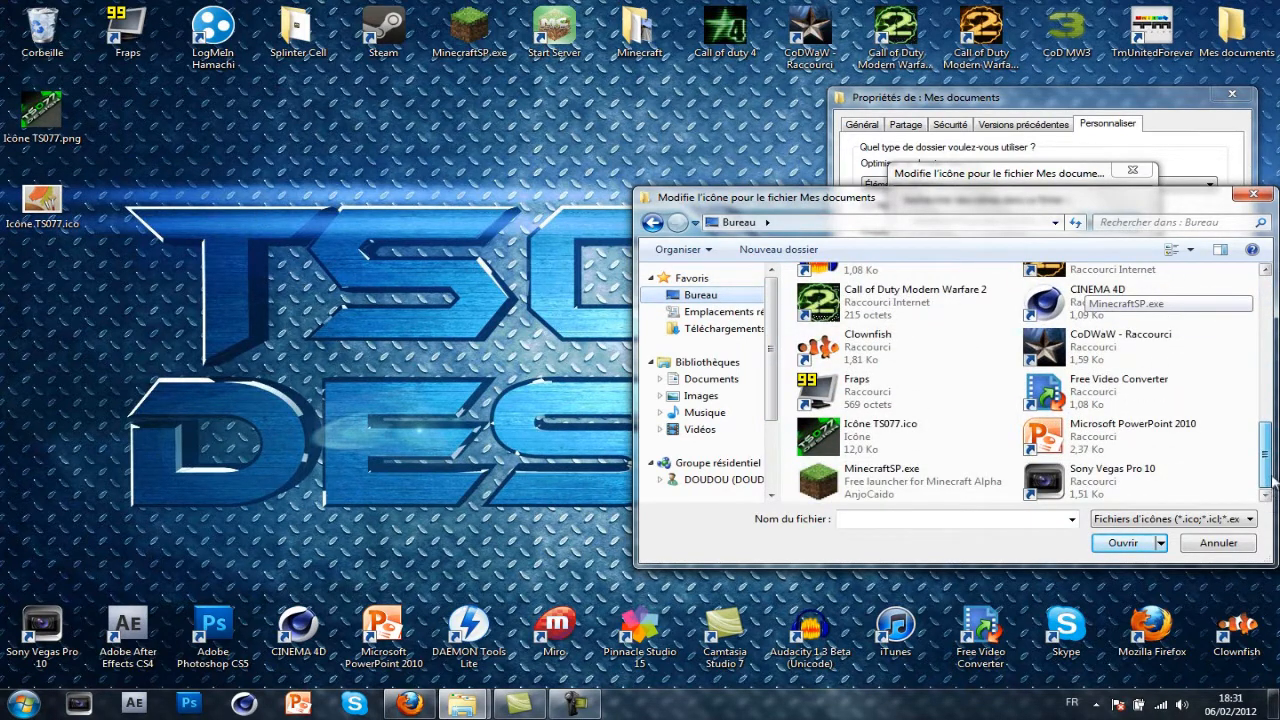
left_click(850, 437)
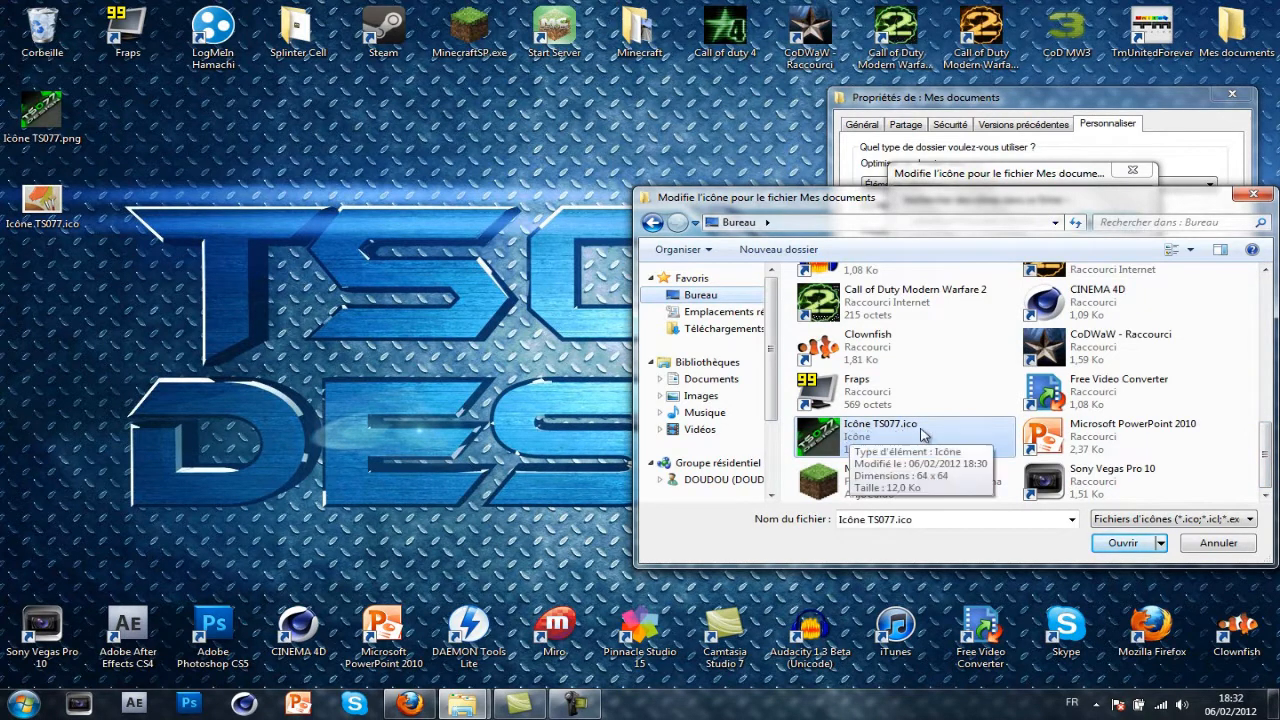
left_click(1124, 545)
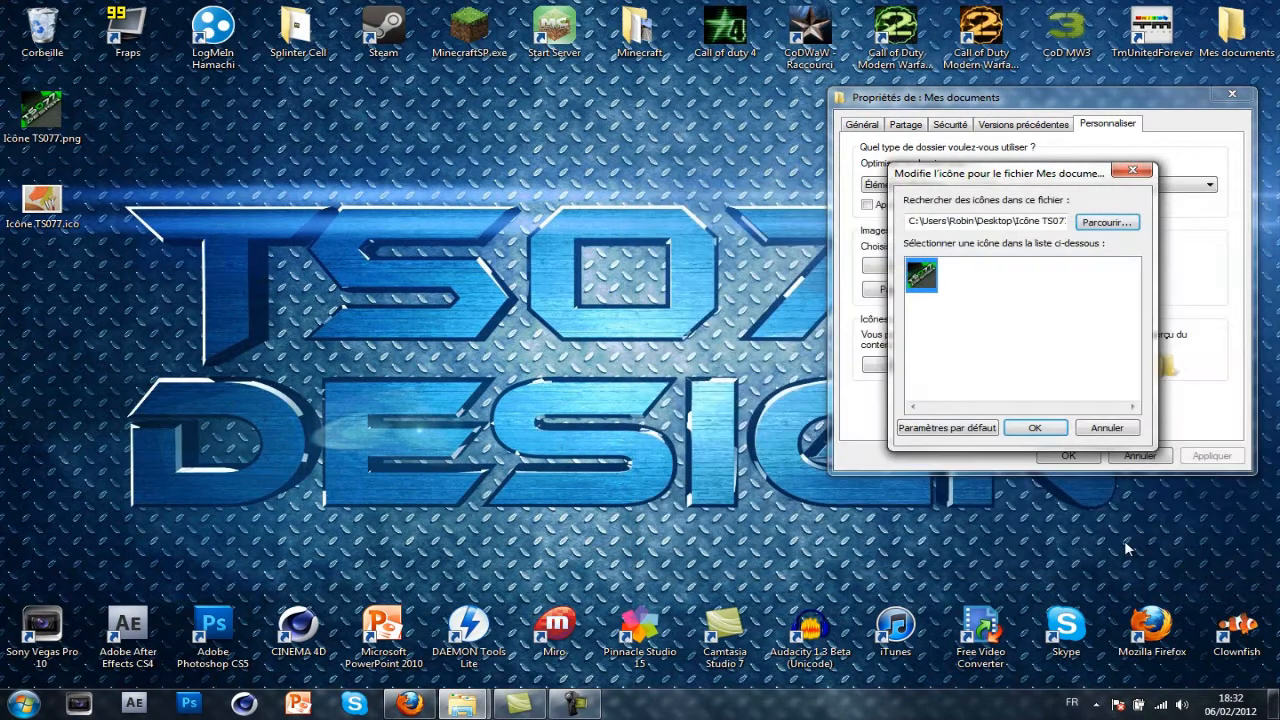
left_click(1030, 428)
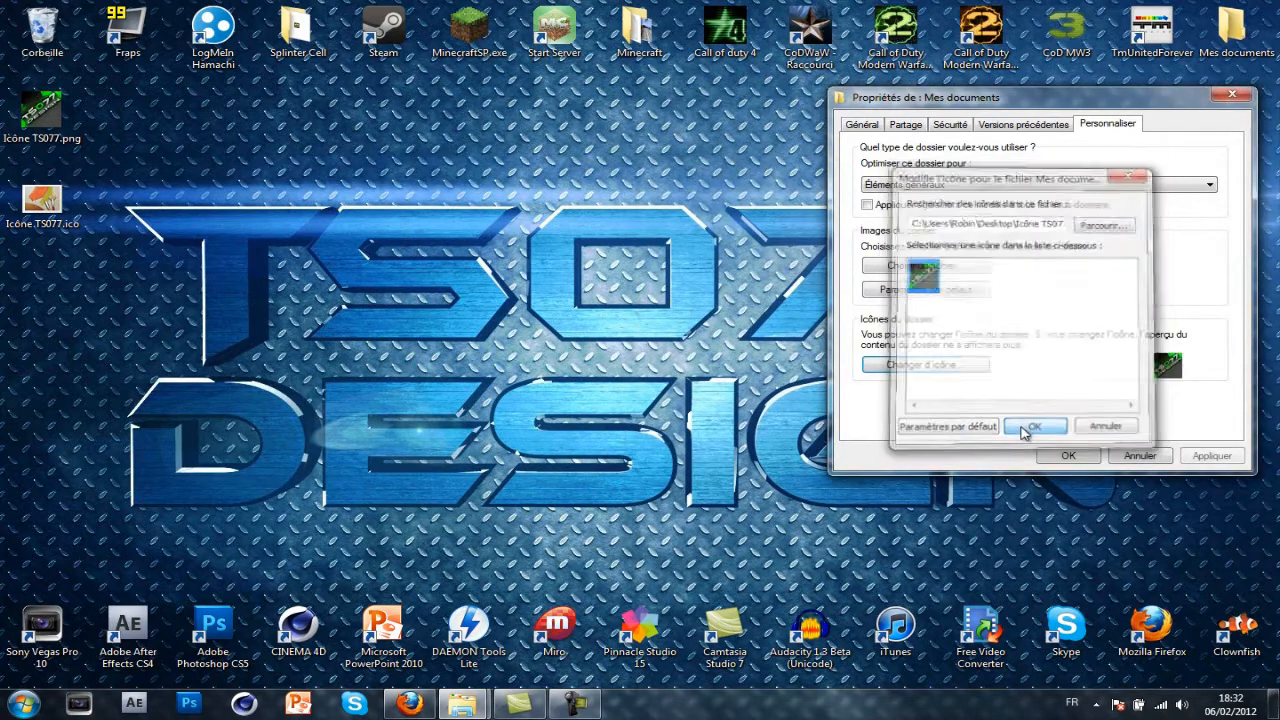
Apply the icon change to Mes documents, and open the folder briefly to check it before closing it
left_click(1211, 456)
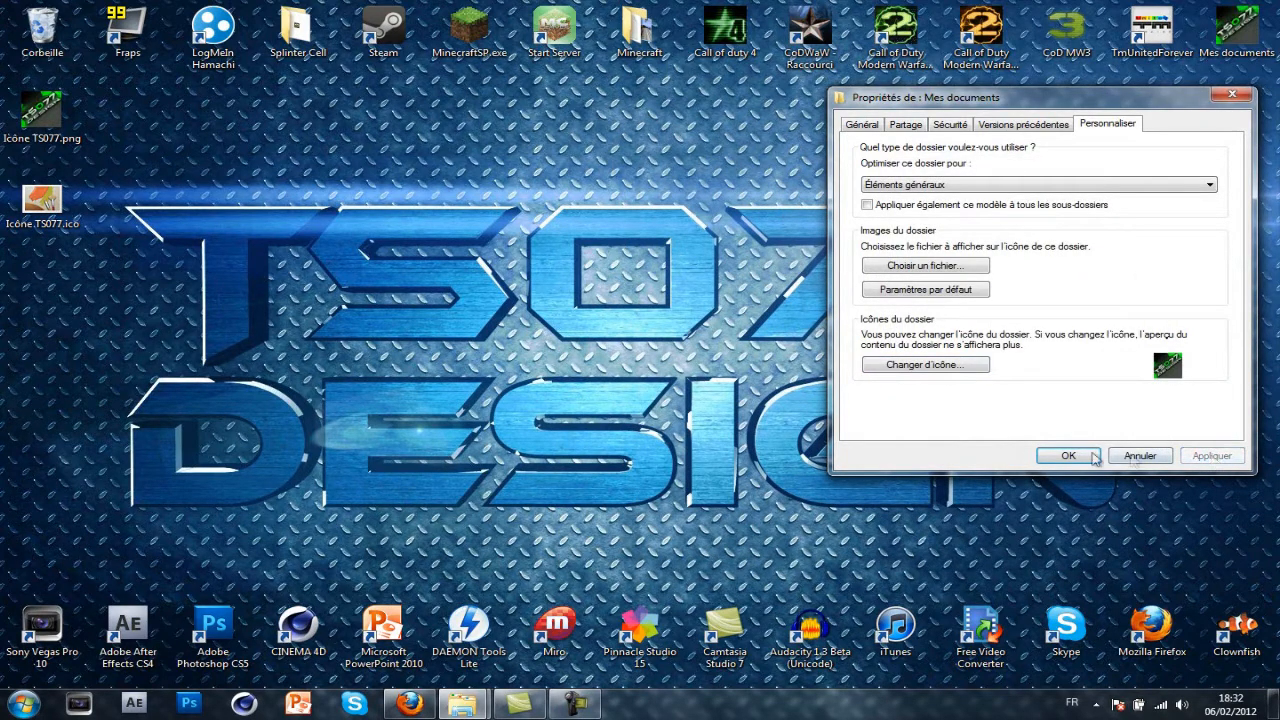
left_click(1075, 456)
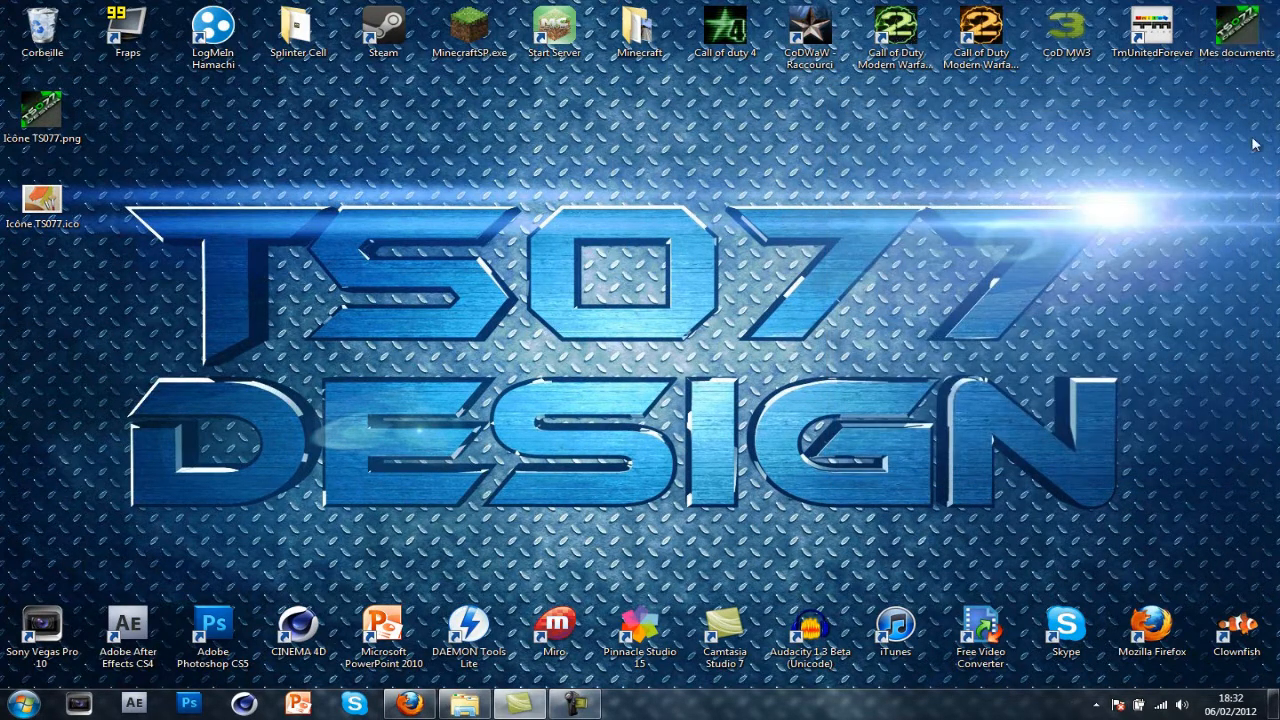
double_click(1253, 45)
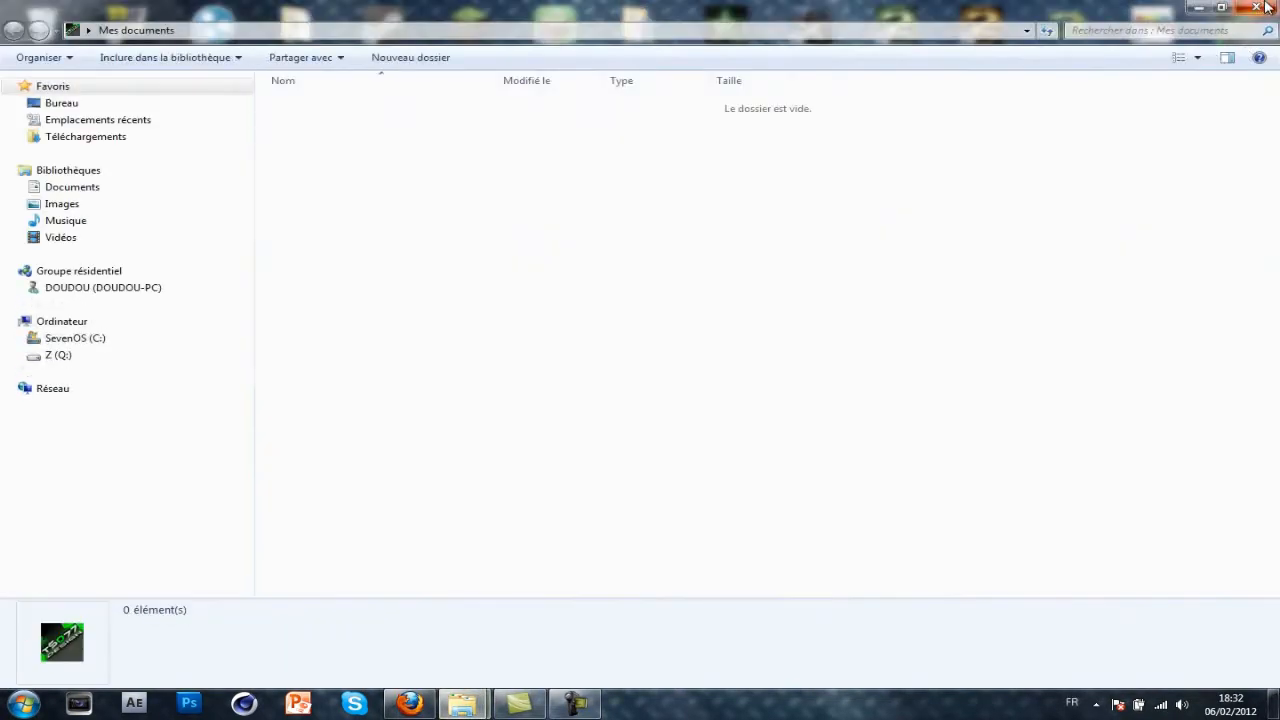
left_click(1266, 8)
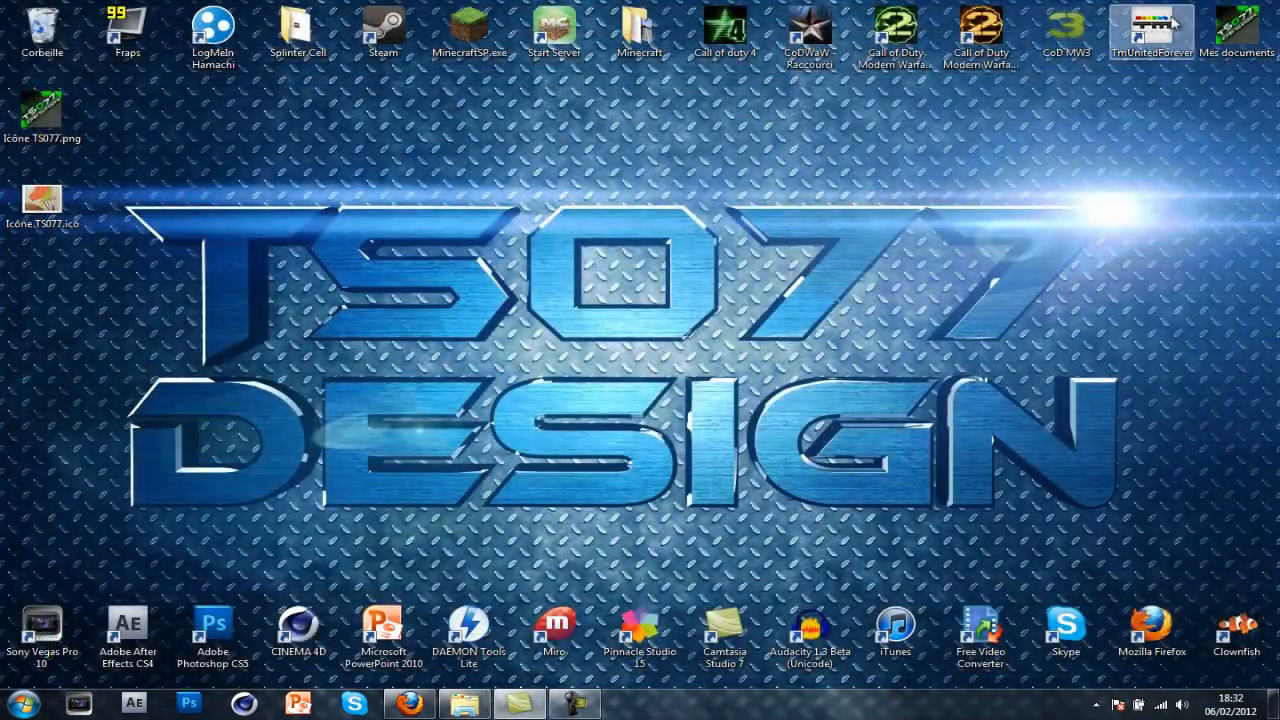